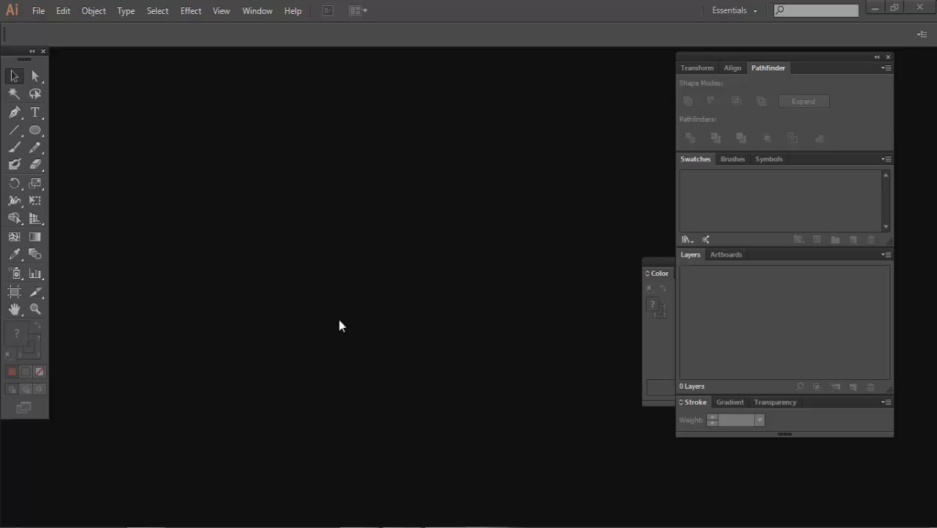
left_click_drag(15, 51, 247, 113)
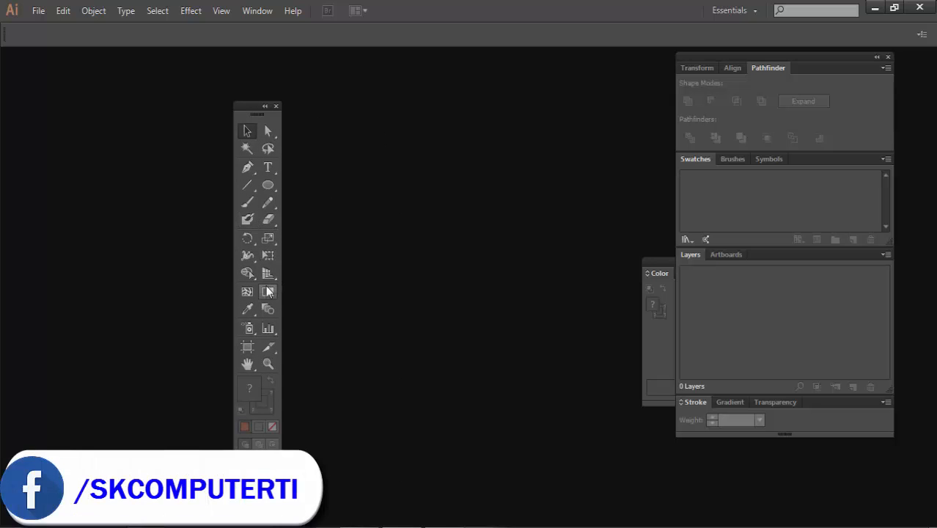
left_click_drag(251, 115, 23, 96)
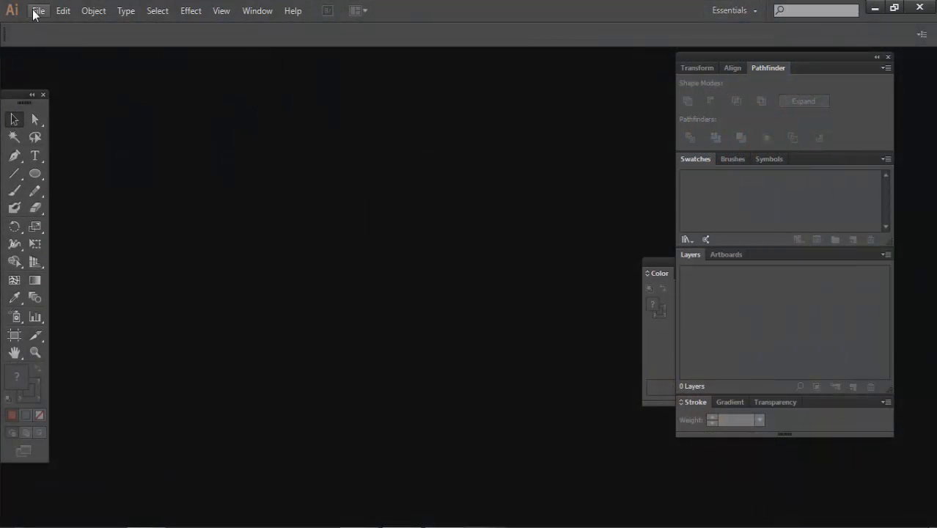
- Create a new document with the Web profile at 960 x 560 px
left_click(38, 10)
left_click(38, 27)
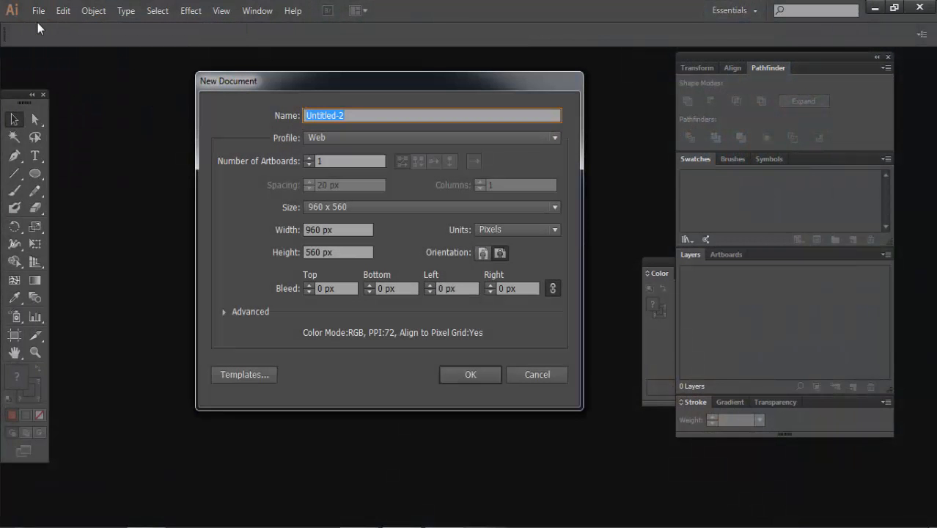
left_click(322, 135)
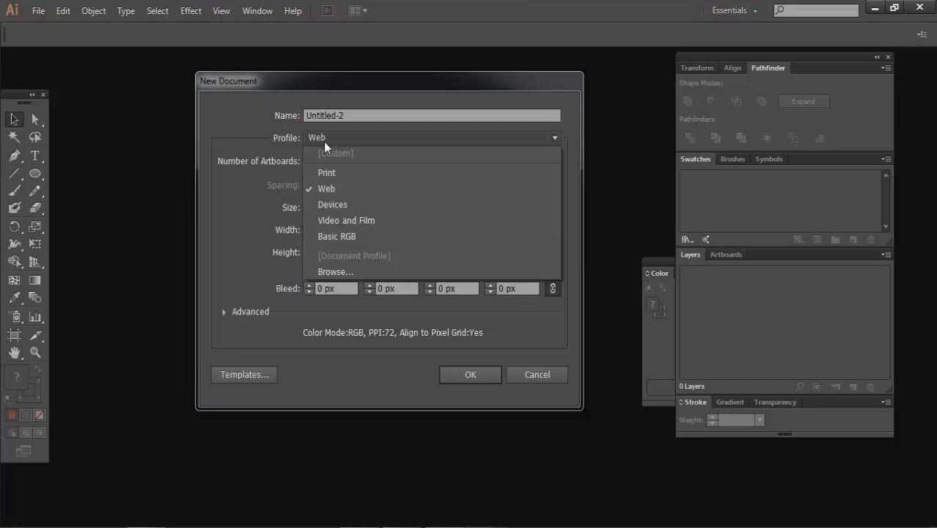
left_click(328, 191)
left_click(466, 375)
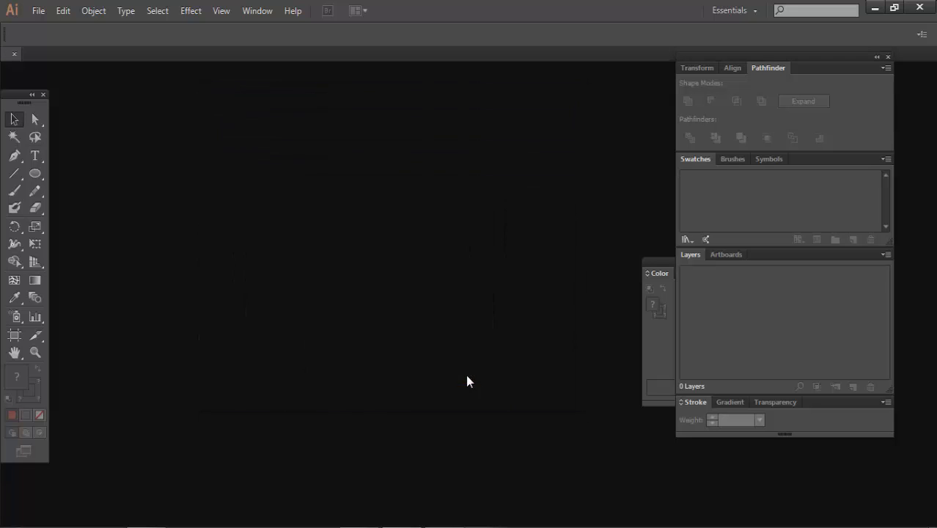
- Show the center mark on the artboard
left_click(16, 340)
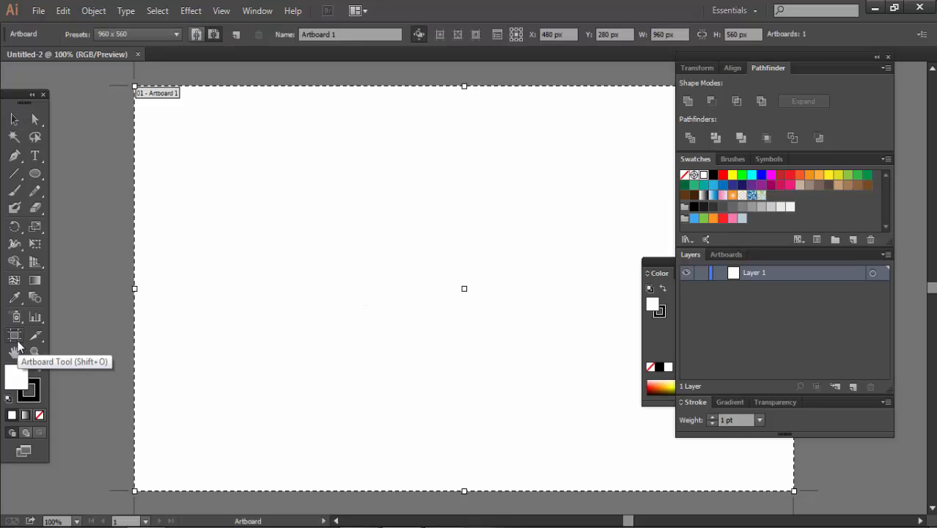
left_click(436, 37)
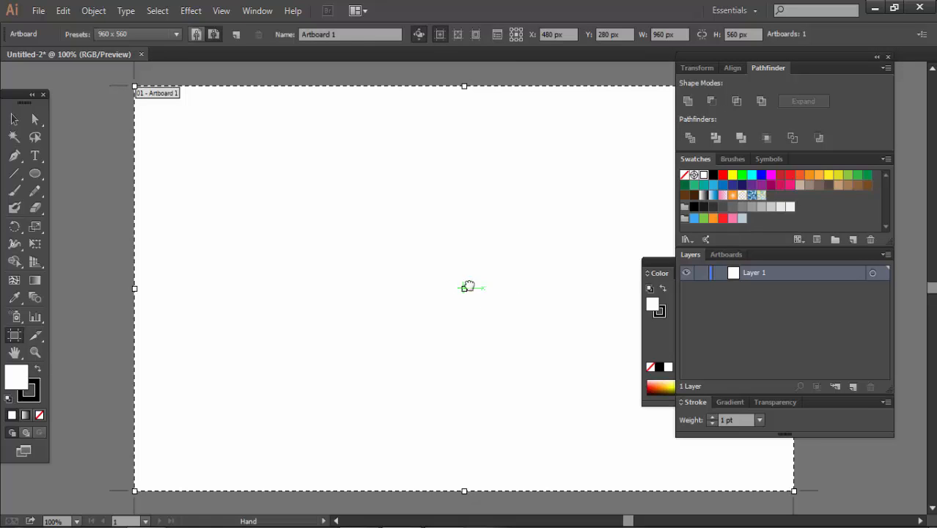
left_click_drag(468, 285, 388, 289)
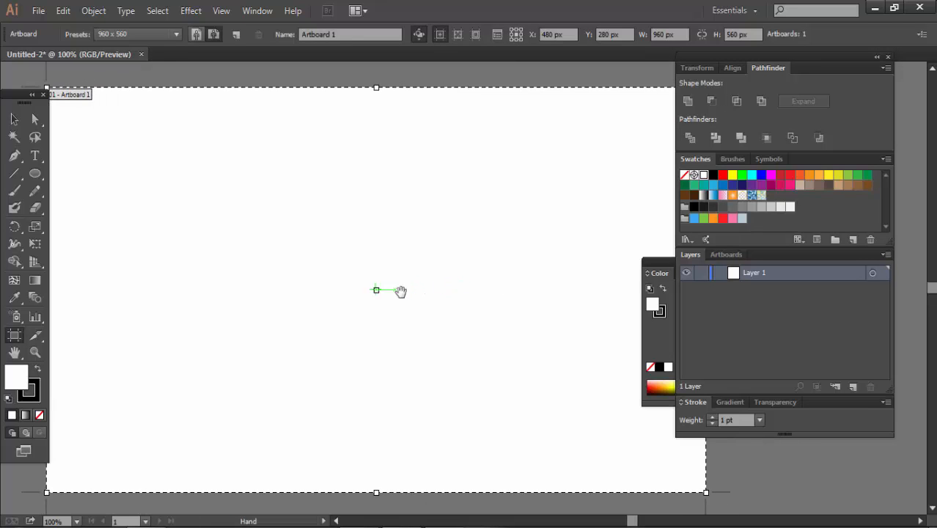
- Draw a large, nearly circular ellipse outward from the artboard's center and remove its stroke
left_click(35, 174)
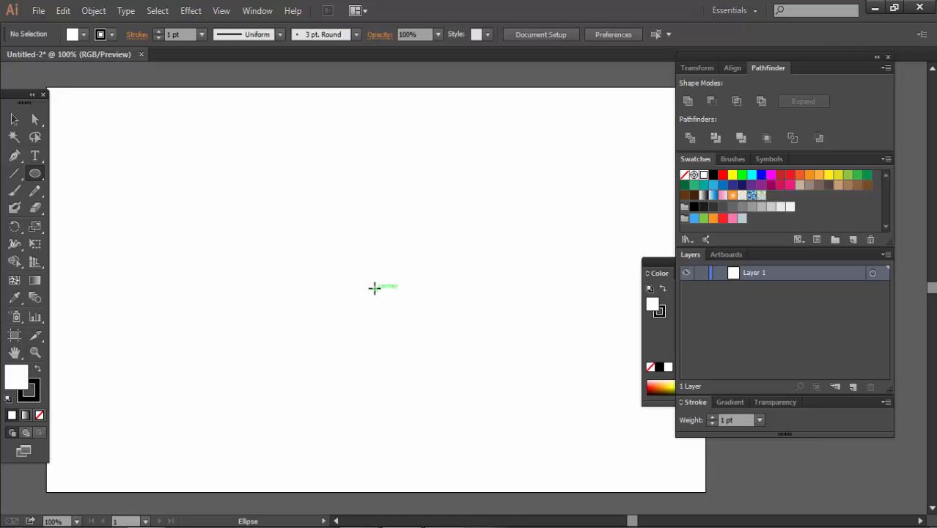
left_click_drag(374, 288, 502, 418)
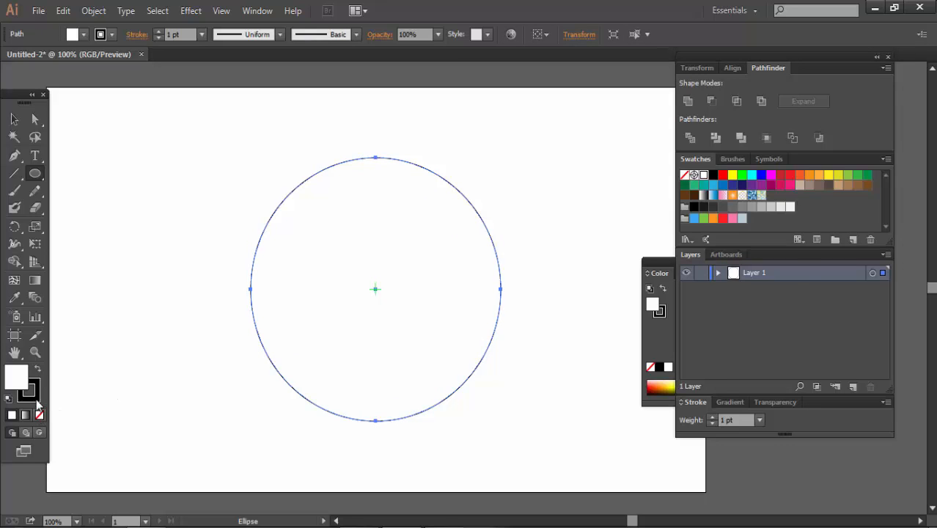
left_click(36, 401)
left_click(39, 414)
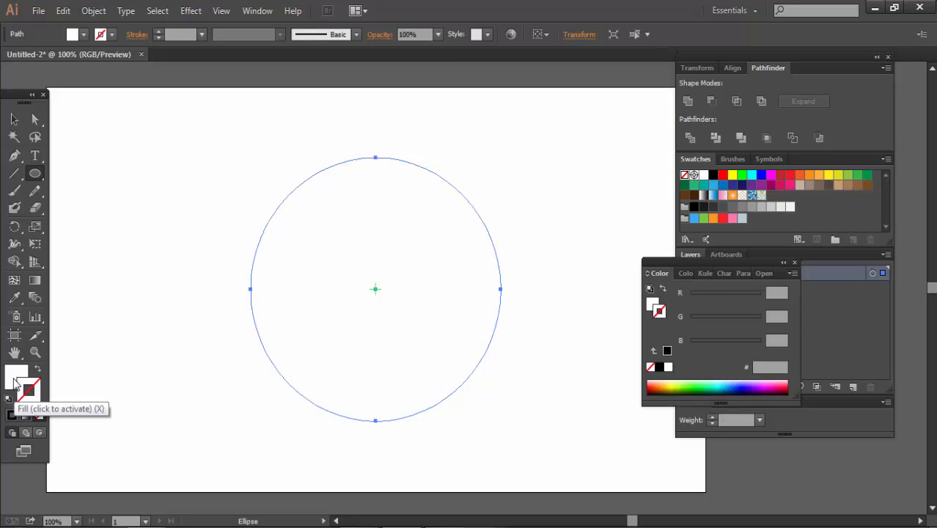
- Fill the ellipse with the bright cyan swatch
left_click(15, 377)
left_click(820, 177)
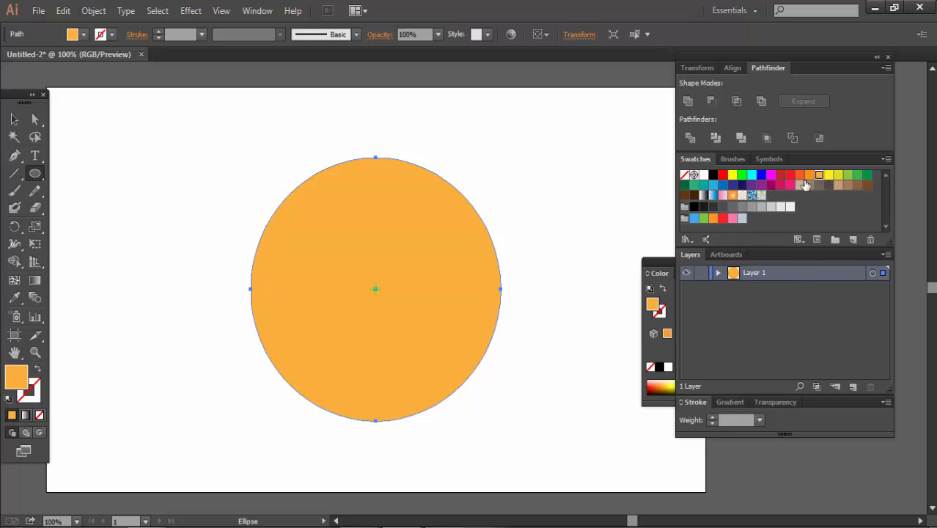
left_click(753, 177)
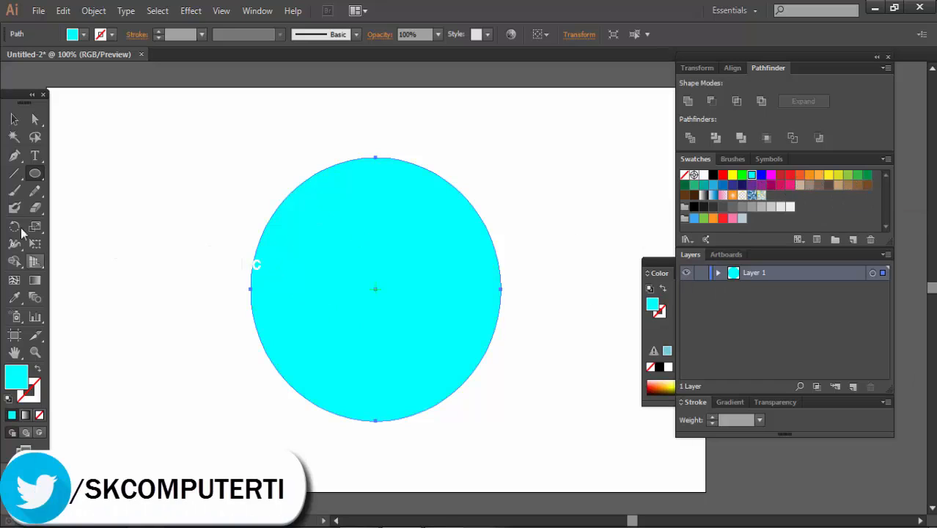
- Draw a vertical line from the ellipse's center to above its upper edge and give it a black stroke
left_click(15, 175)
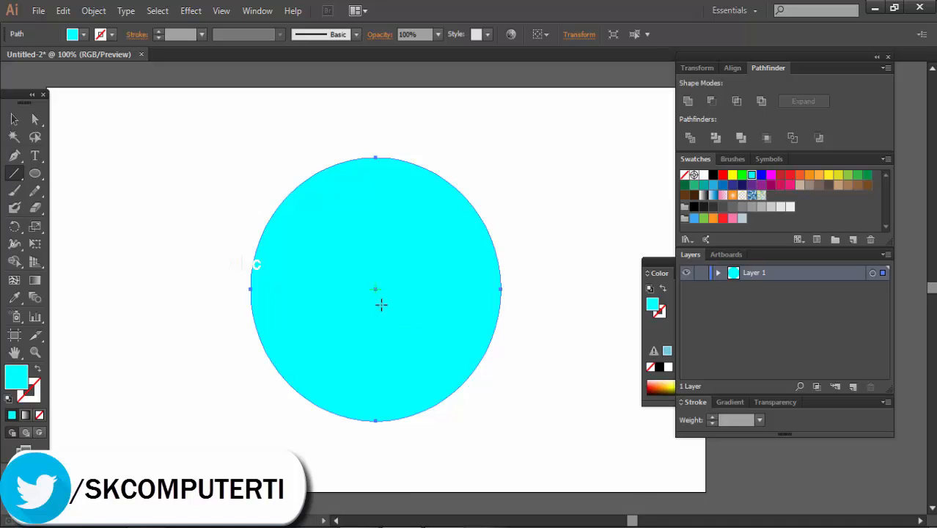
left_click_drag(376, 288, 375, 107)
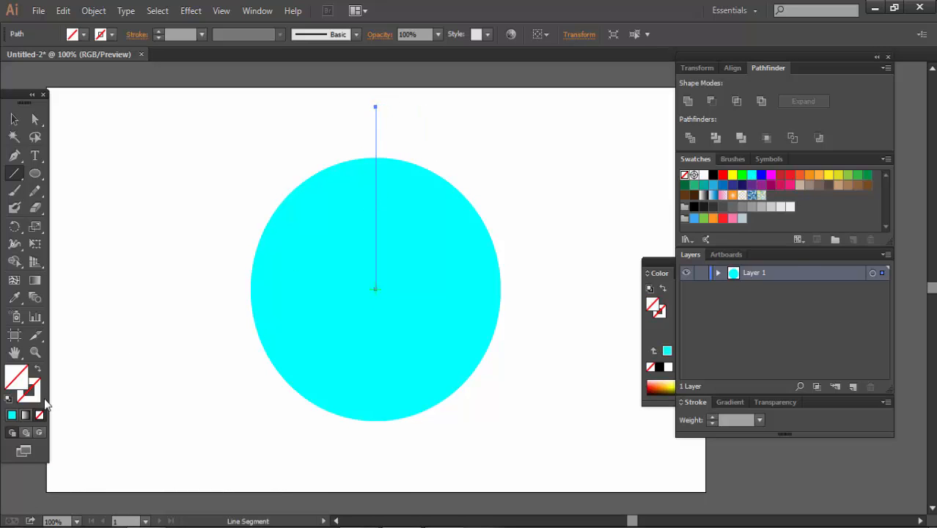
left_click(39, 405)
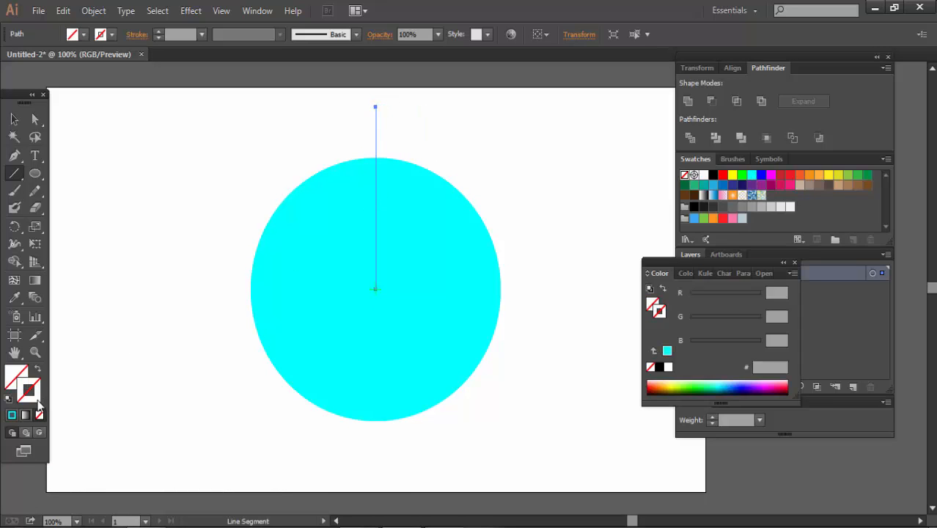
left_click(713, 175)
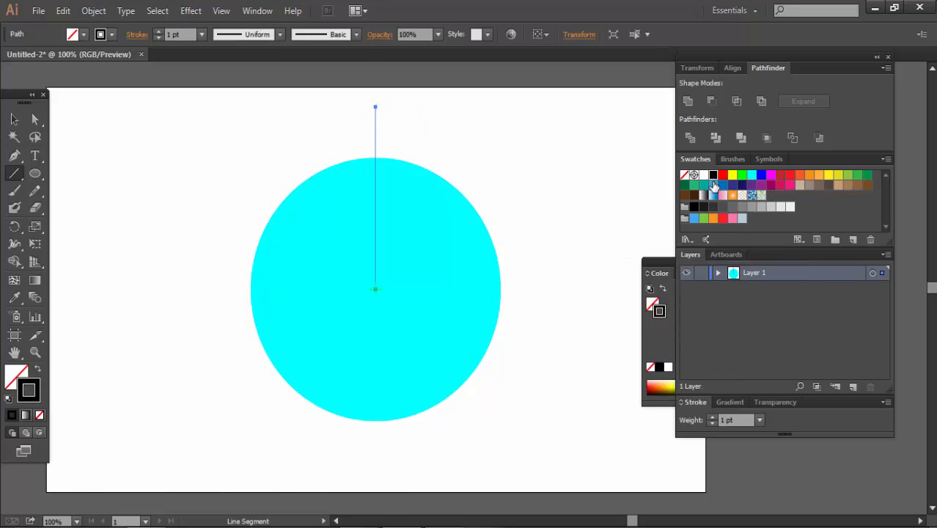
- Set the vertical line's stroke weight to 2 pt
left_click(712, 416)
left_click(712, 416)
left_click(712, 417)
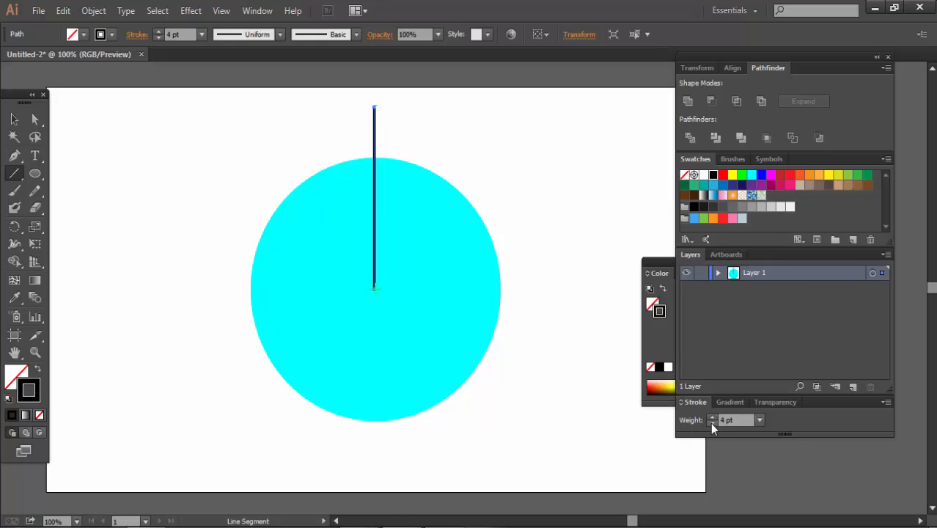
left_click(712, 423)
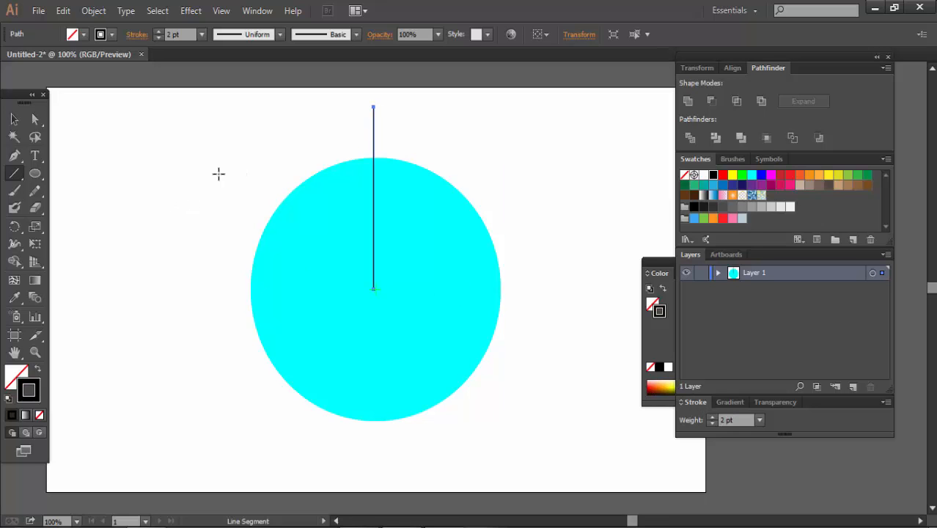
- Select the vertical line and open its rotation options with the pivot at the ellipse's center, keeping the preview on
key("v")
left_click_drag(254, 111, 439, 154)
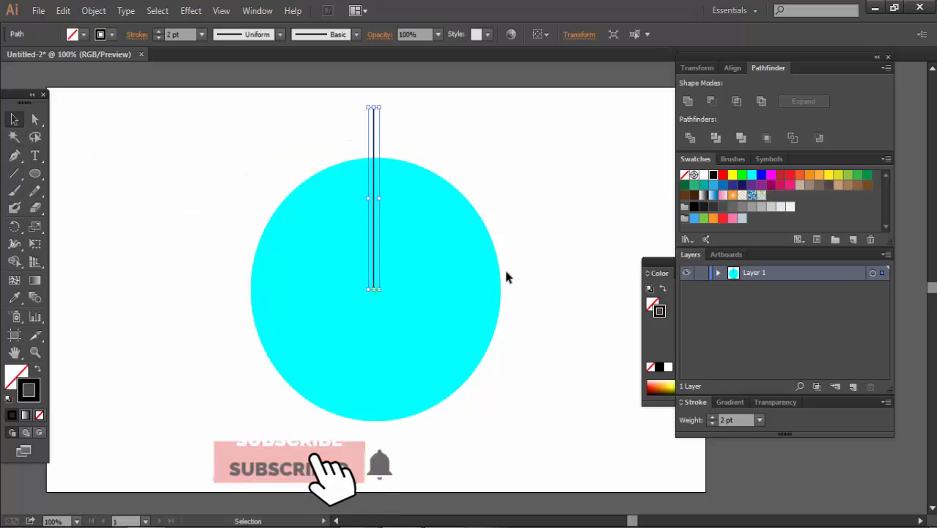
left_click(14, 227)
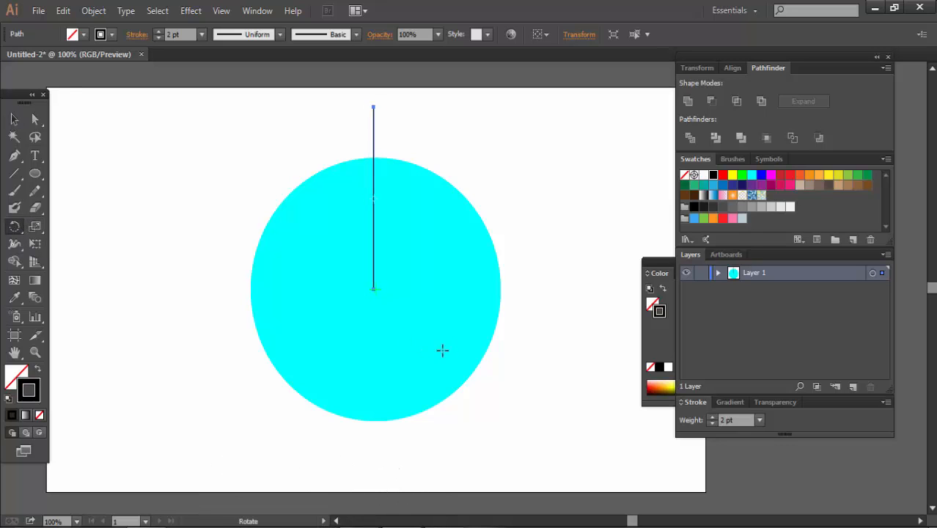
left_click(374, 288, "alt")
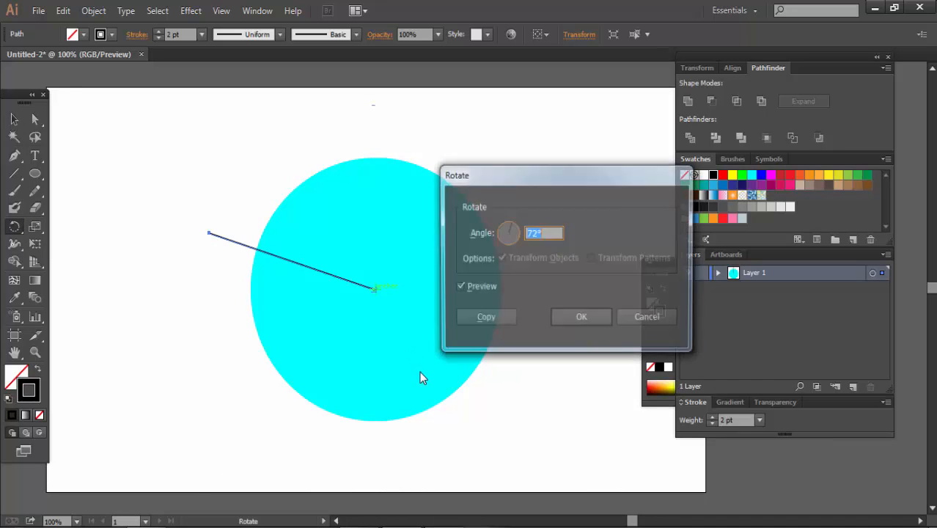
left_click(460, 288)
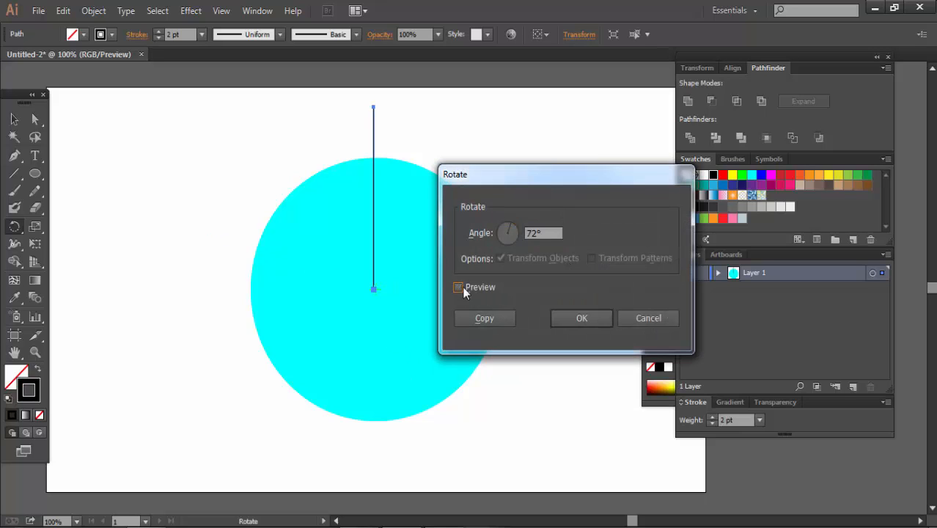
left_click(458, 286)
- Preview the line's rotation at an angle of 70°
double_click(533, 235)
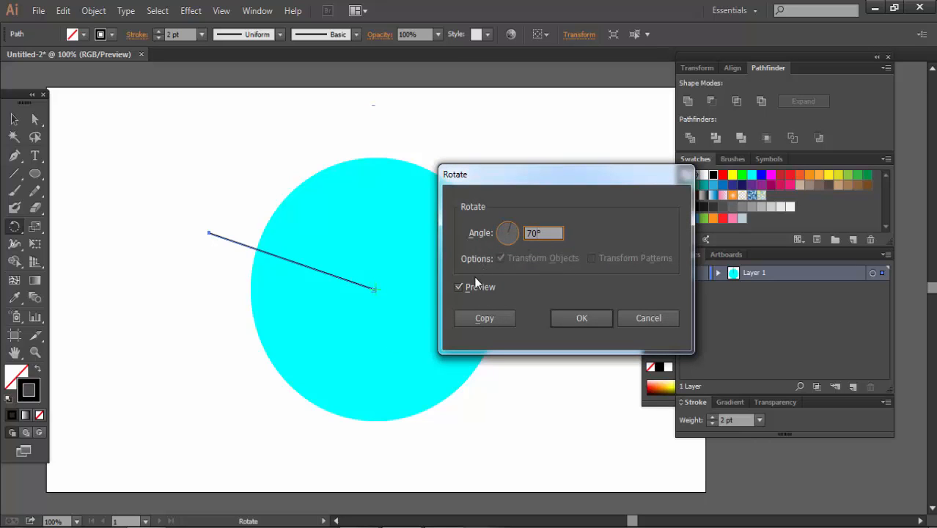
left_click(458, 287)
left_click(457, 288)
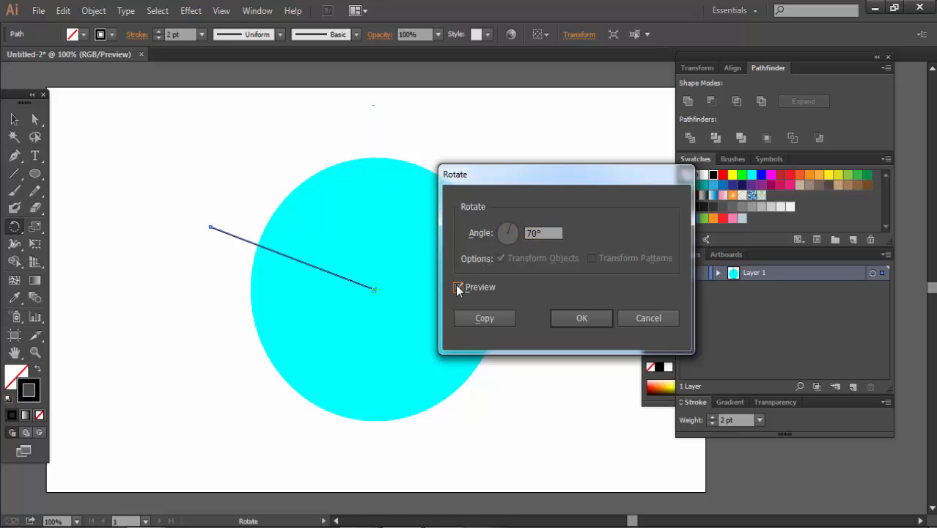
- Set the rotation angle to 75° and create a rotated copy of the line
double_click(534, 234)
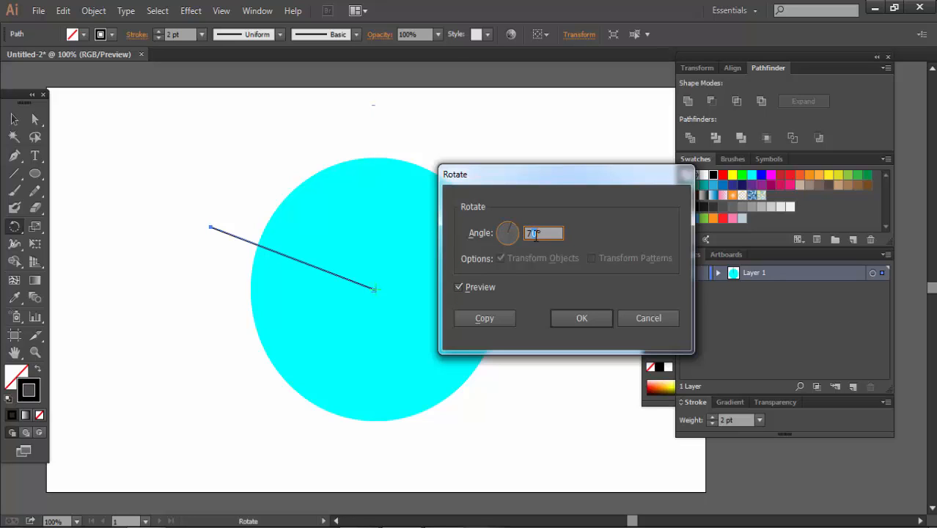
type("75")
left_click(458, 287)
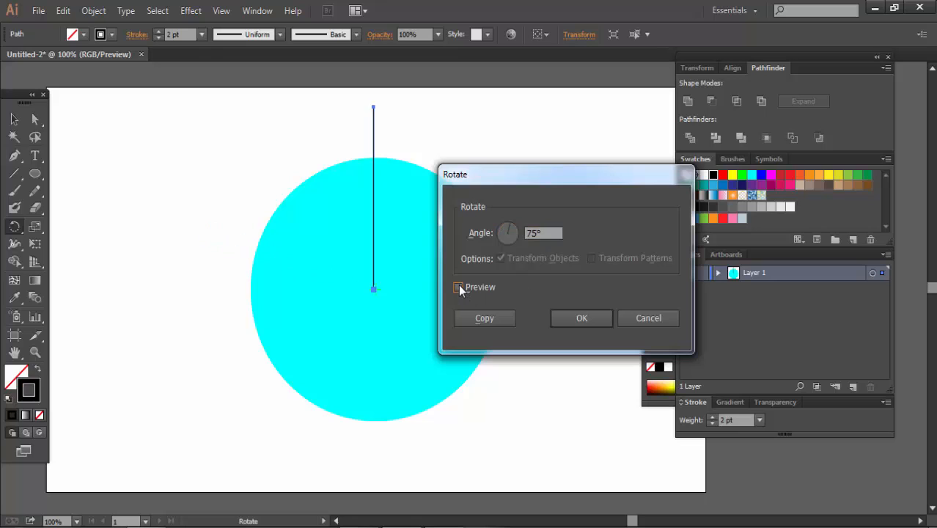
left_click(458, 287)
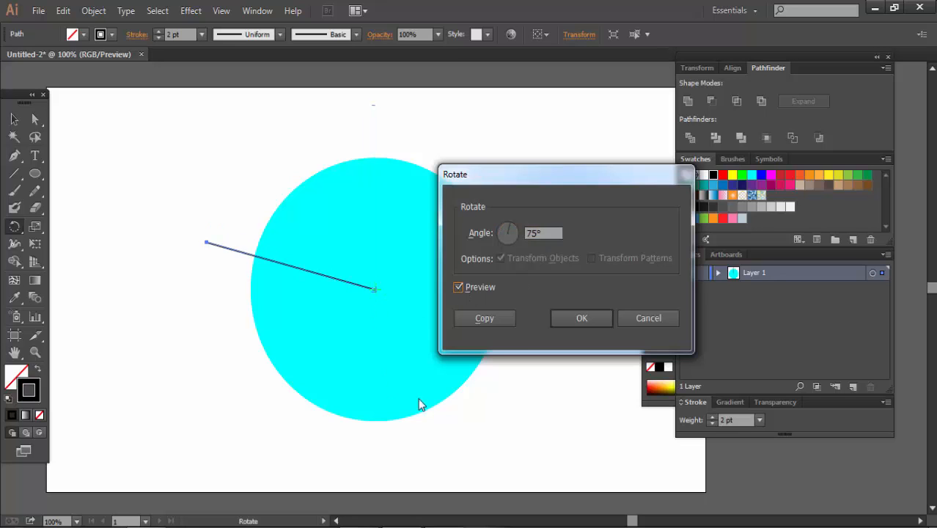
left_click(483, 318)
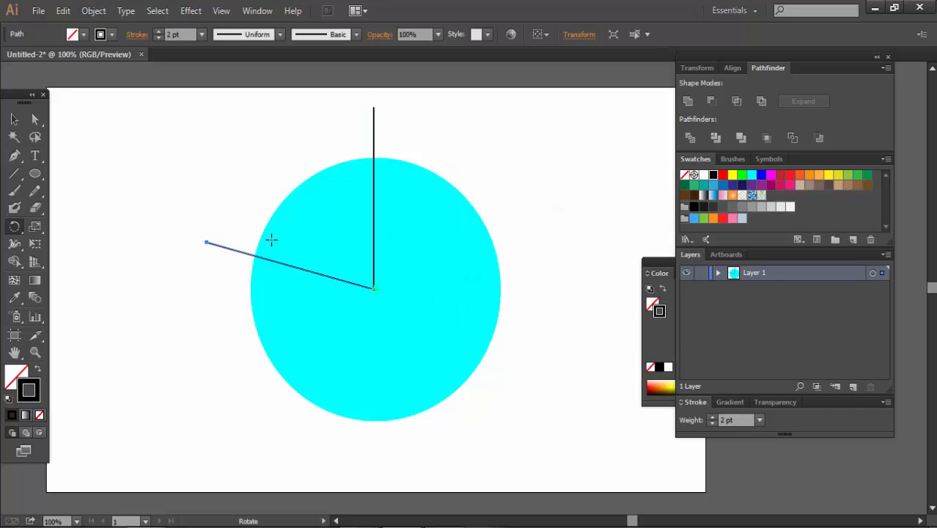
- Repeat the rotated copy three times so that five lines radiate from the ellipse's center
key("ctrl+d")
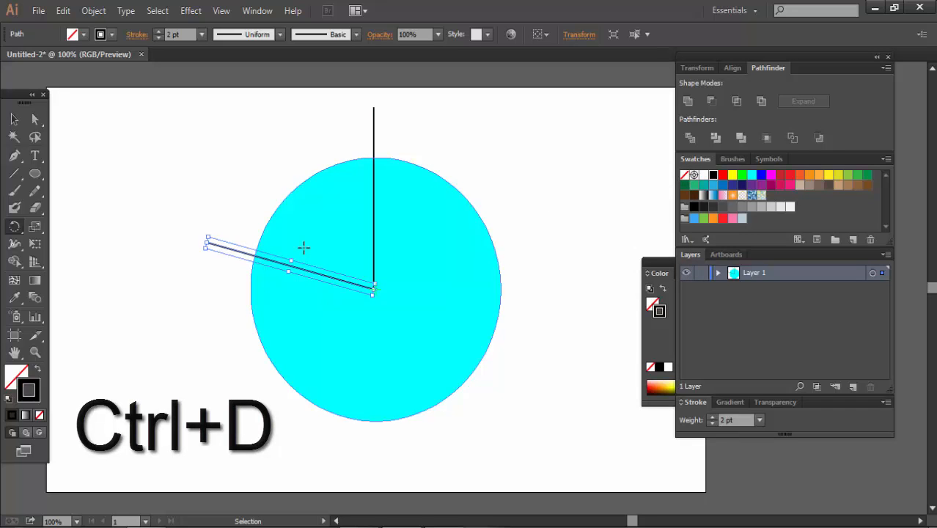
key("ctrl+d")
key("ctrl+d")
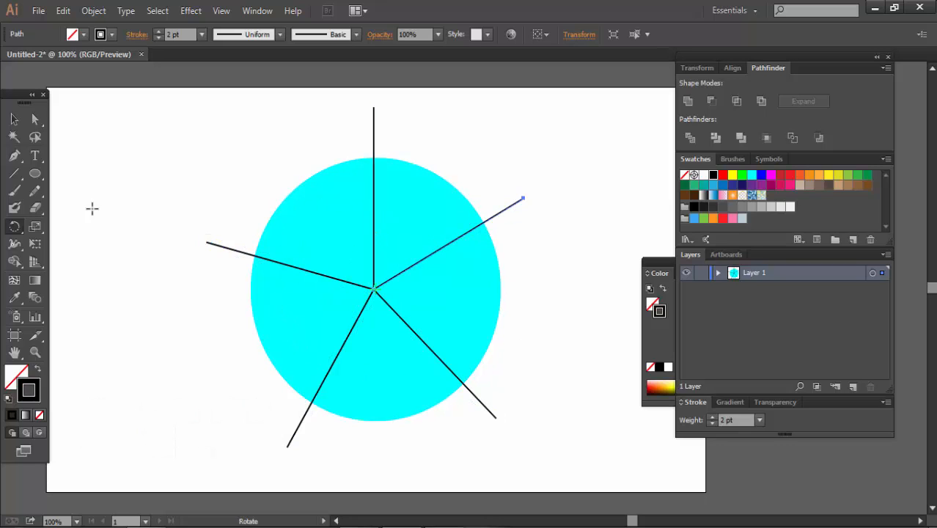
left_click(11, 122)
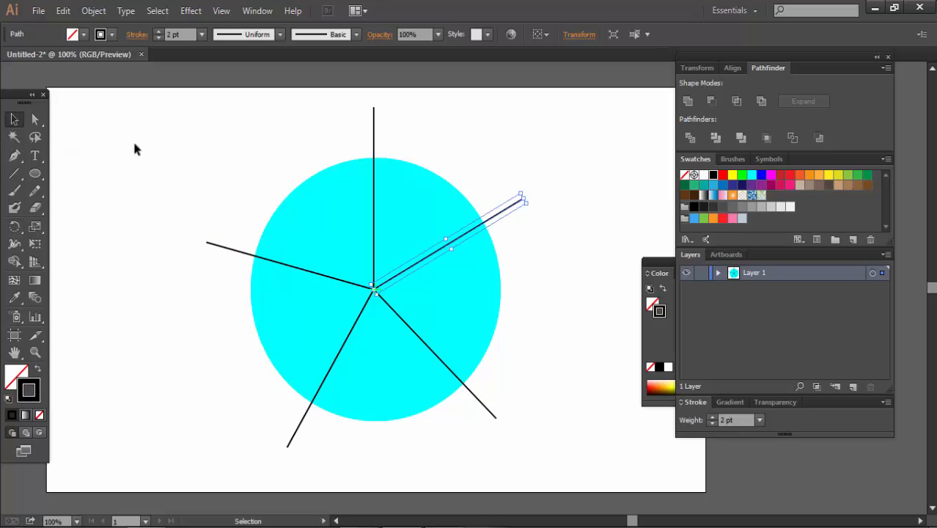
left_click_drag(138, 106, 594, 455)
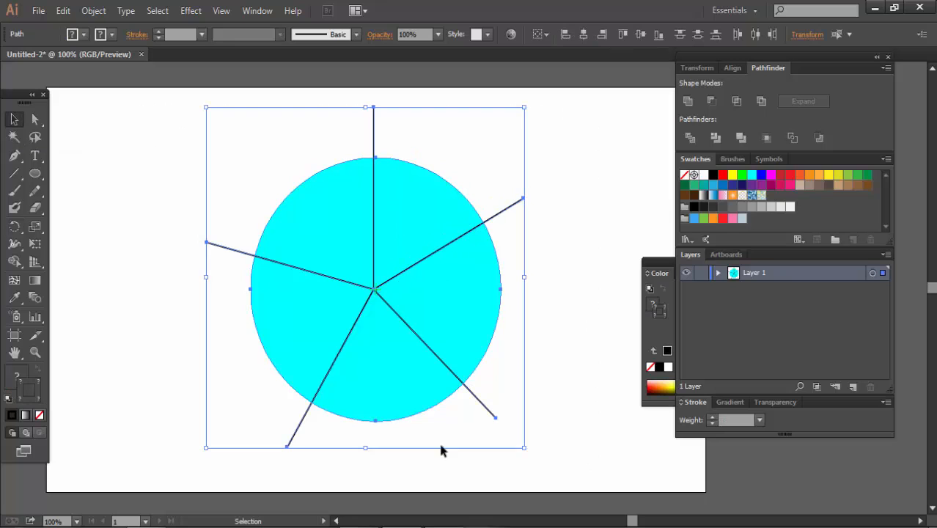
left_click(166, 262)
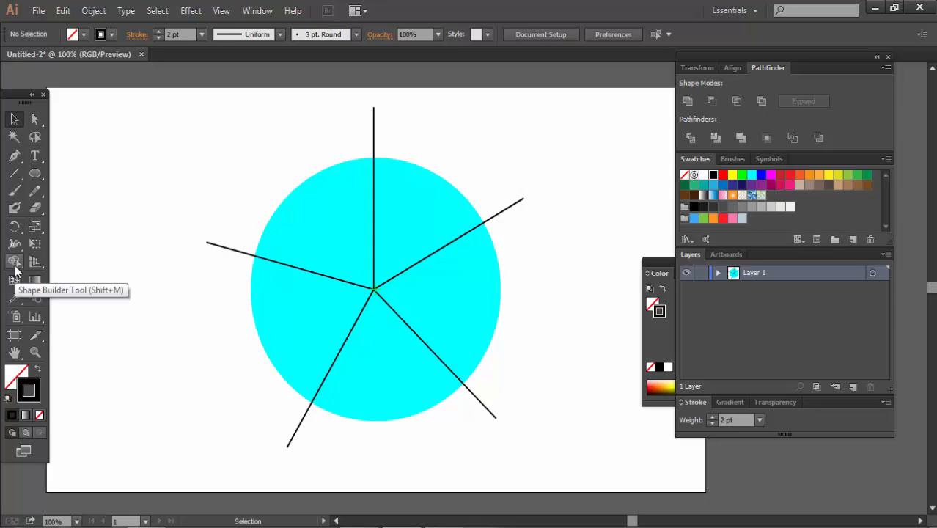
left_click(15, 265)
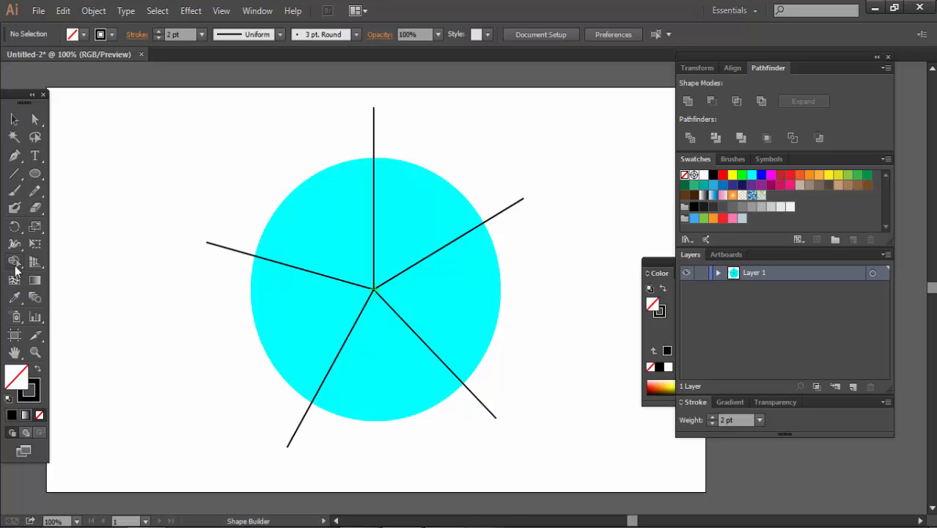
left_click(838, 175)
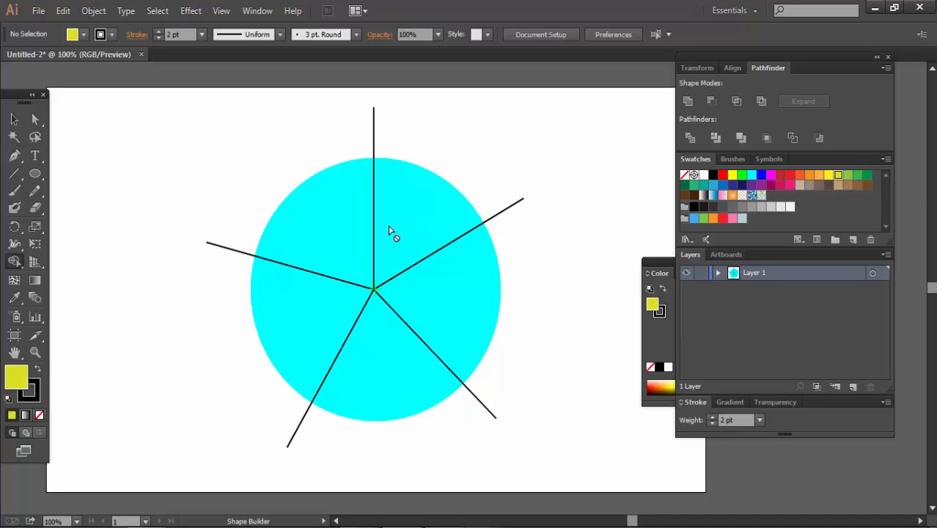
key("slash")
- Select the circle with all five lines and fill the upper-right segment with yellow using the Shape Builder tool
key("v")
left_click_drag(168, 141, 597, 437)
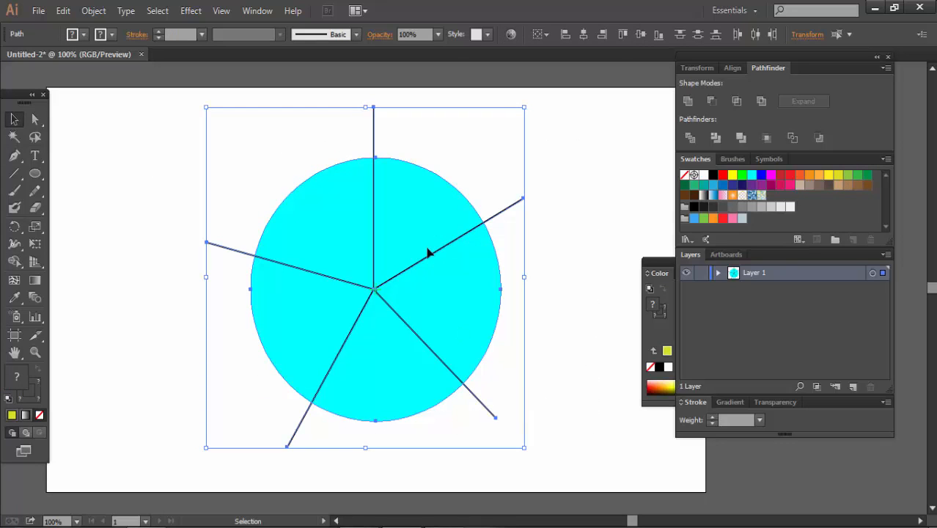
left_click(14, 261)
left_click(422, 219)
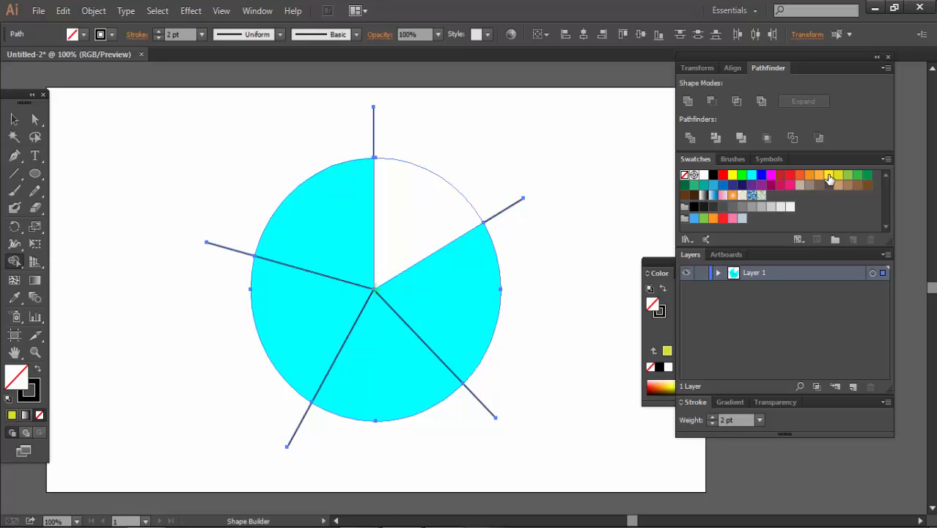
left_click(828, 176)
left_click(419, 226)
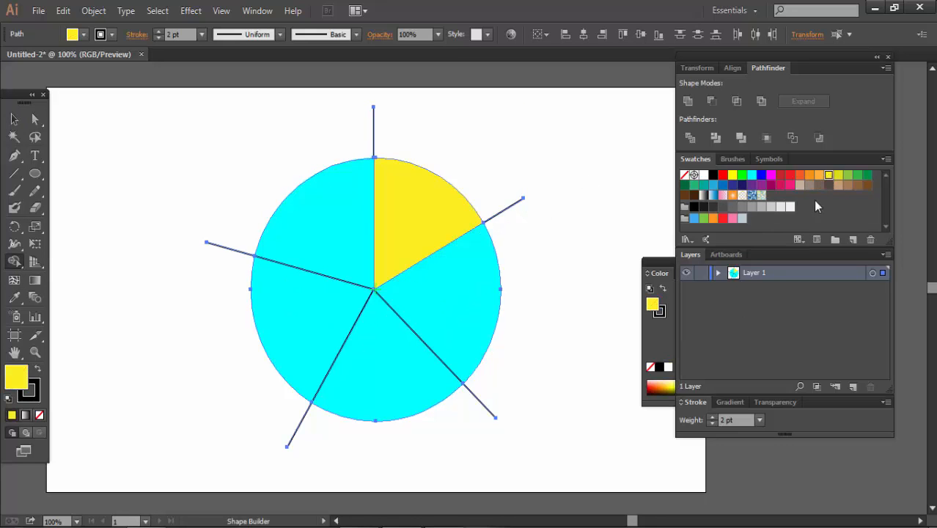
- Fill the remaining segments with Shape Builder: upper-left medium green, lower-left dark magenta, lower blue and right bright green
left_click(856, 176)
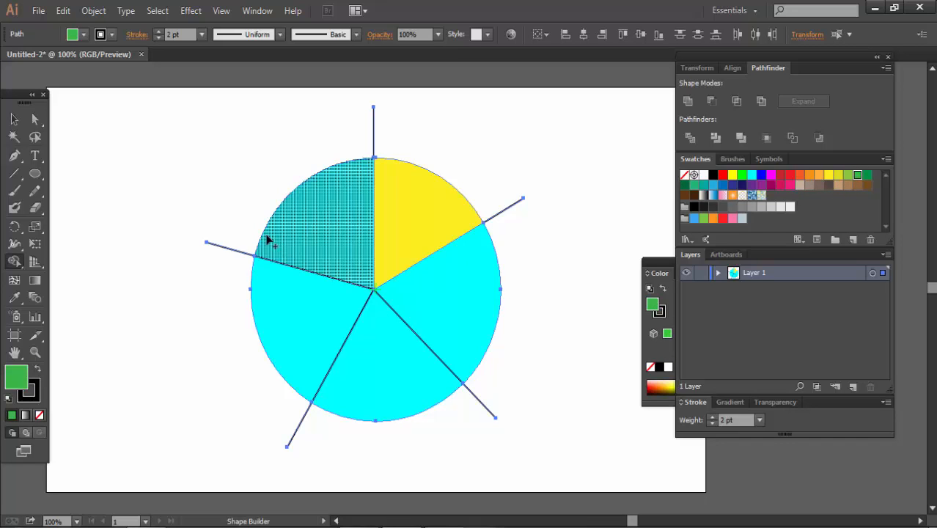
left_click(310, 238)
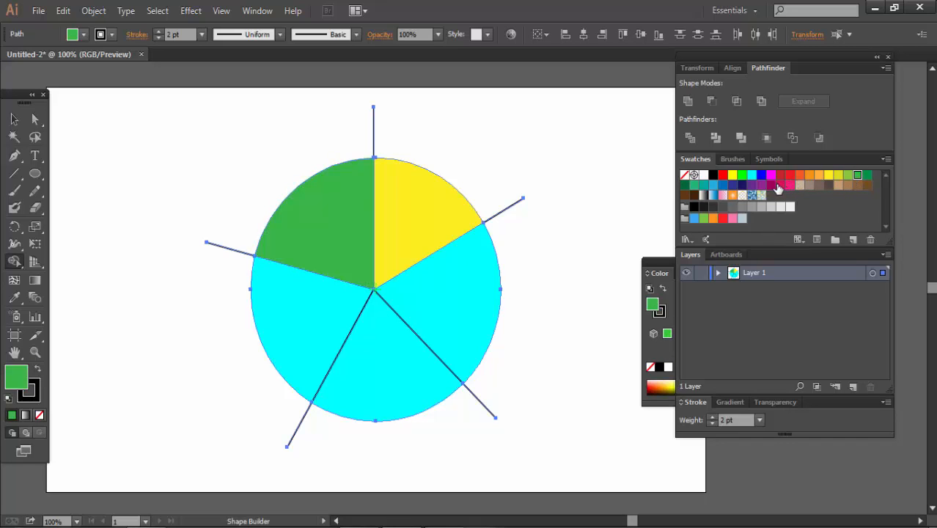
left_click(776, 184)
left_click(291, 309)
left_click(761, 174)
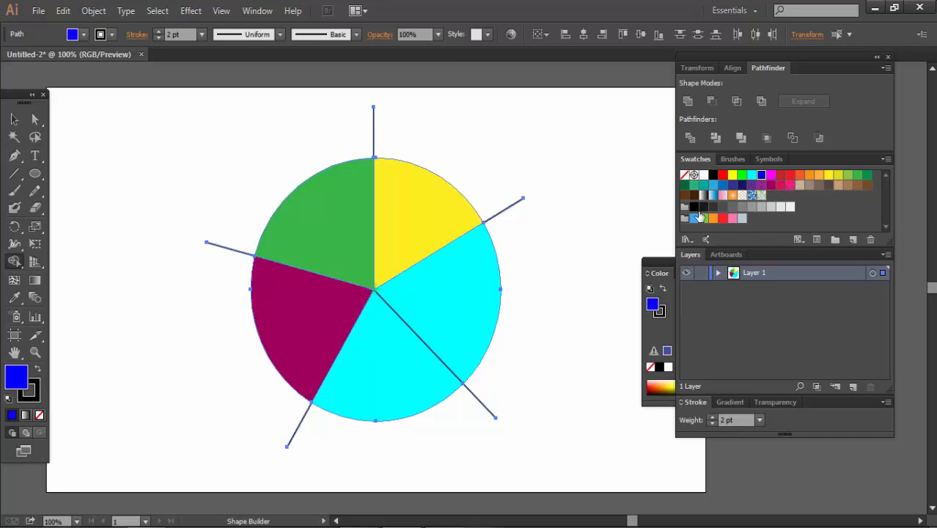
left_click(403, 379)
left_click(741, 176)
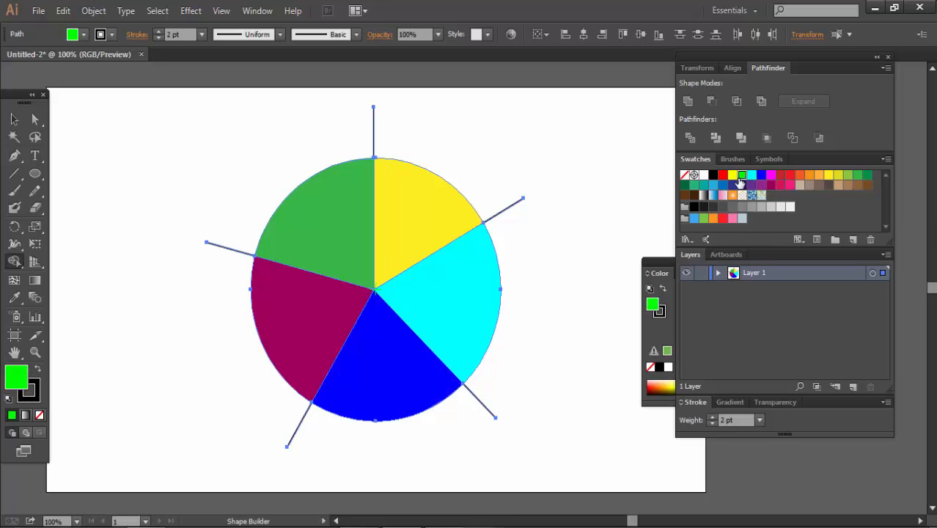
left_click(419, 296)
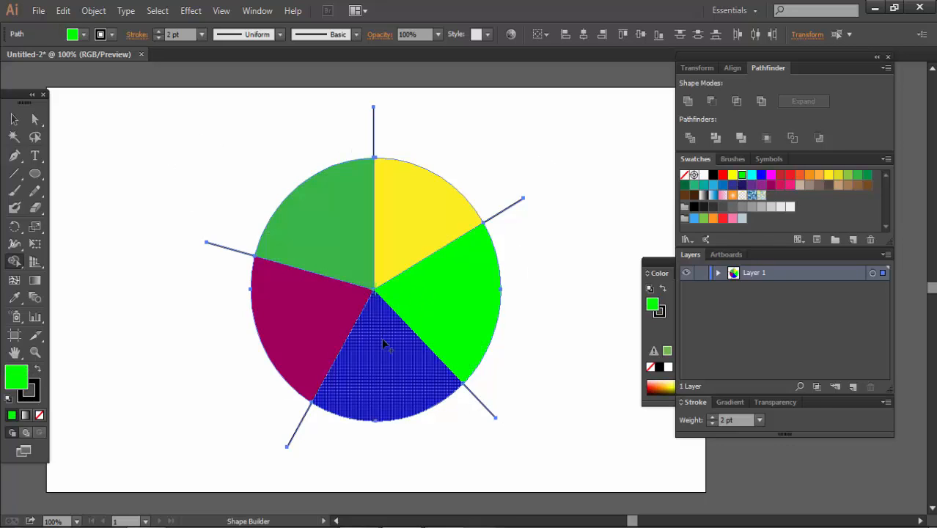
- Recolor the lower-left segment bright green, then pure yellow with Shape Builder, and deselect the artwork
left_click(324, 323)
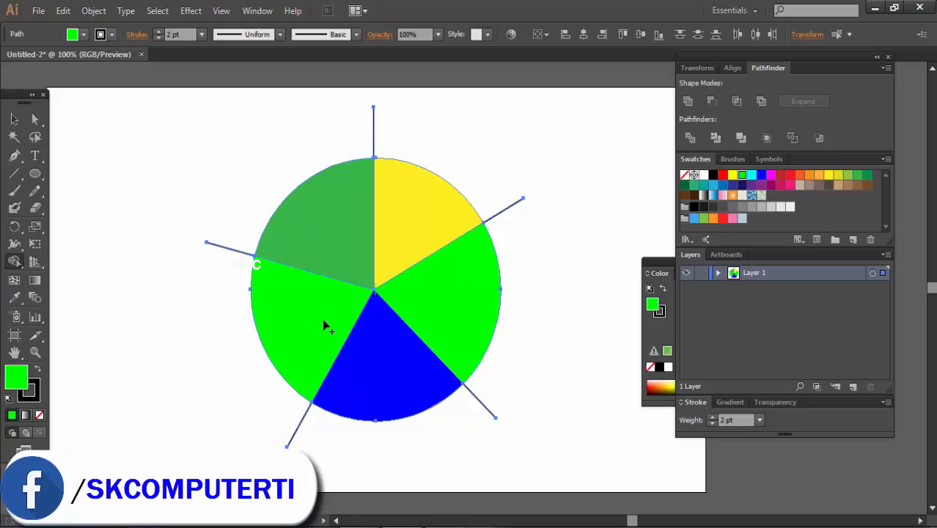
left_click(732, 175)
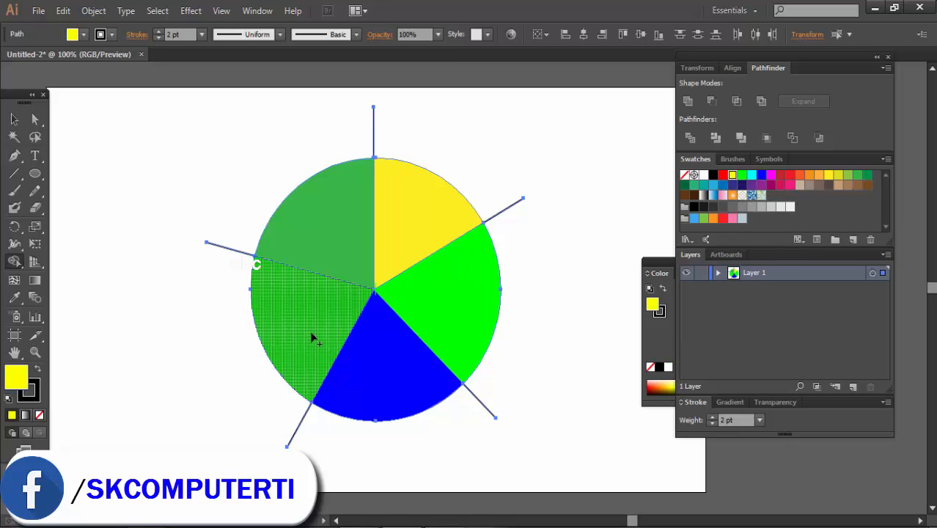
left_click(312, 338)
left_click(392, 307)
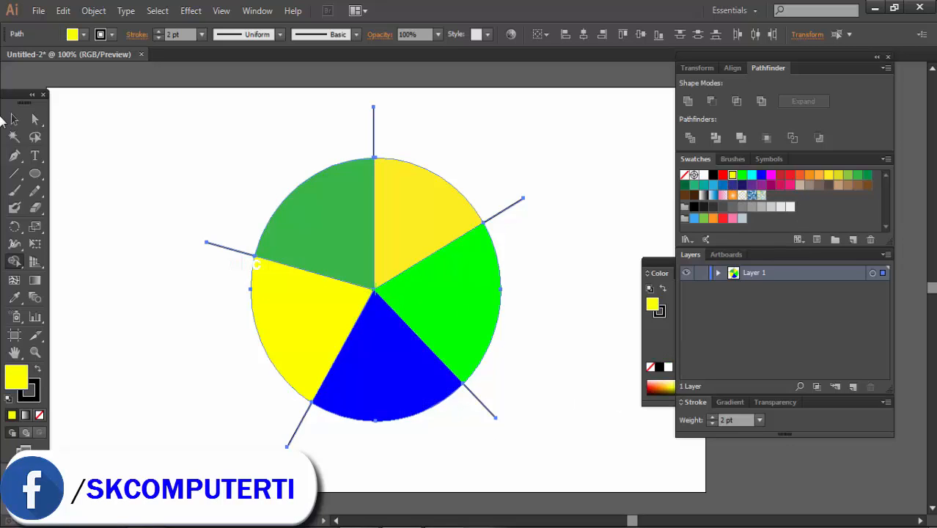
left_click(14, 118)
left_click(134, 148)
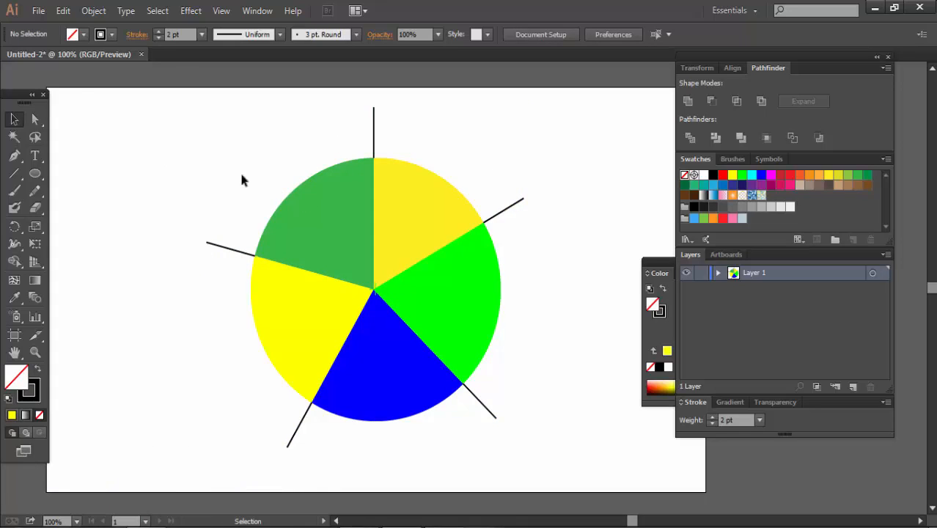
- Expand Layer 1 and hide the five line paths so that only the colored segments show
left_click(719, 273)
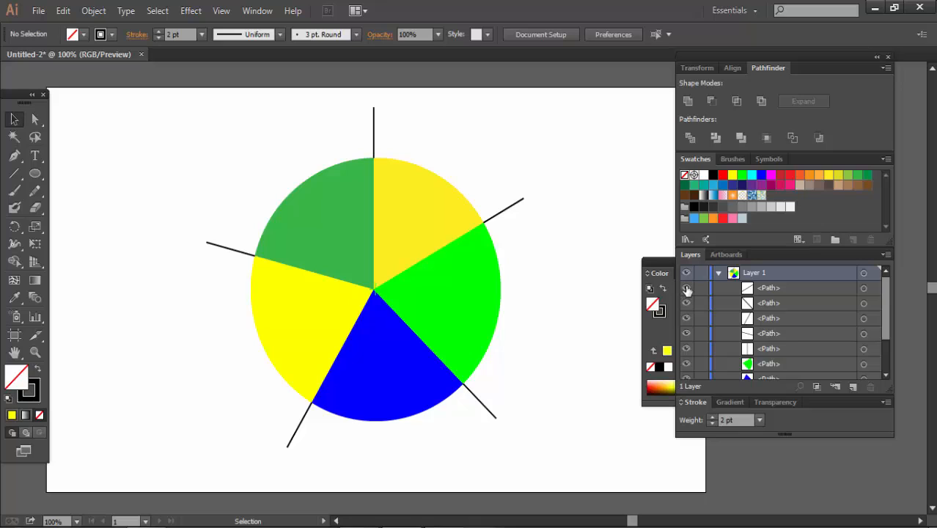
left_click_drag(686, 290, 687, 368)
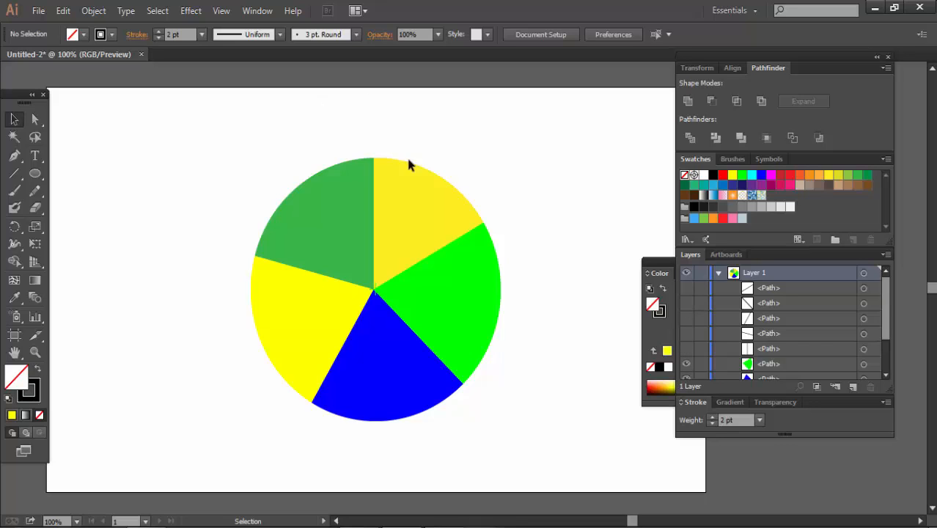
left_click(687, 351)
left_click(686, 352)
left_click_drag(176, 164, 632, 371)
left_click(550, 217)
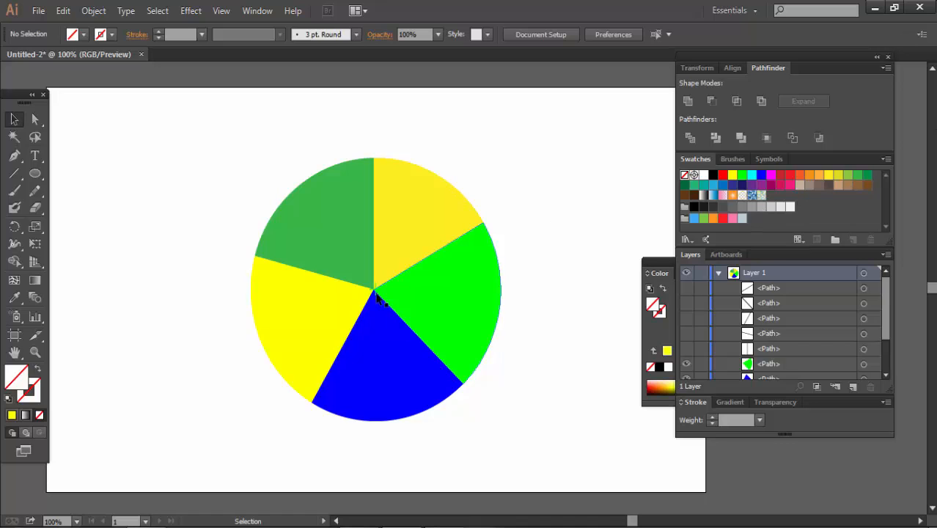
- Move each of the five colored segments outward, away from the circle's center
left_click(336, 241)
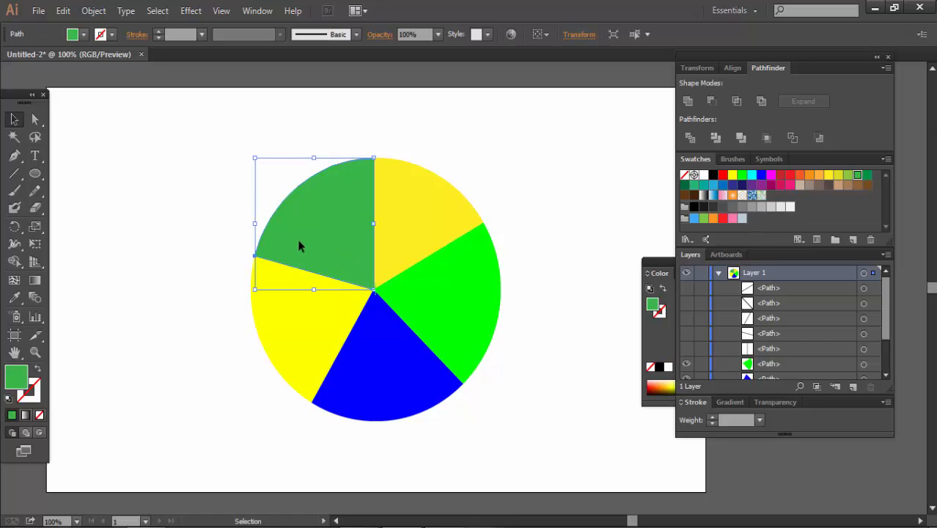
left_click_drag(299, 246, 257, 204)
left_click_drag(404, 240, 483, 195)
left_click_drag(432, 297, 503, 323)
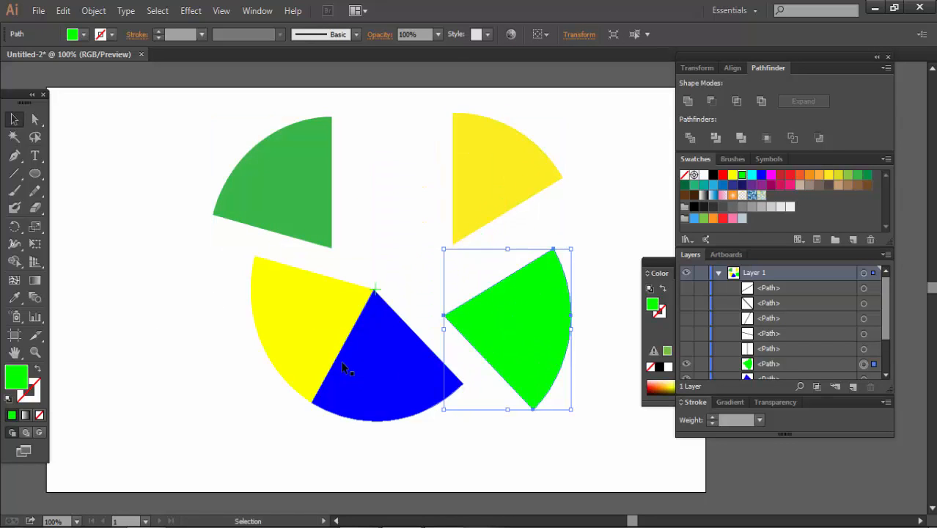
left_click_drag(341, 361, 348, 441)
left_click_drag(297, 317, 217, 351)
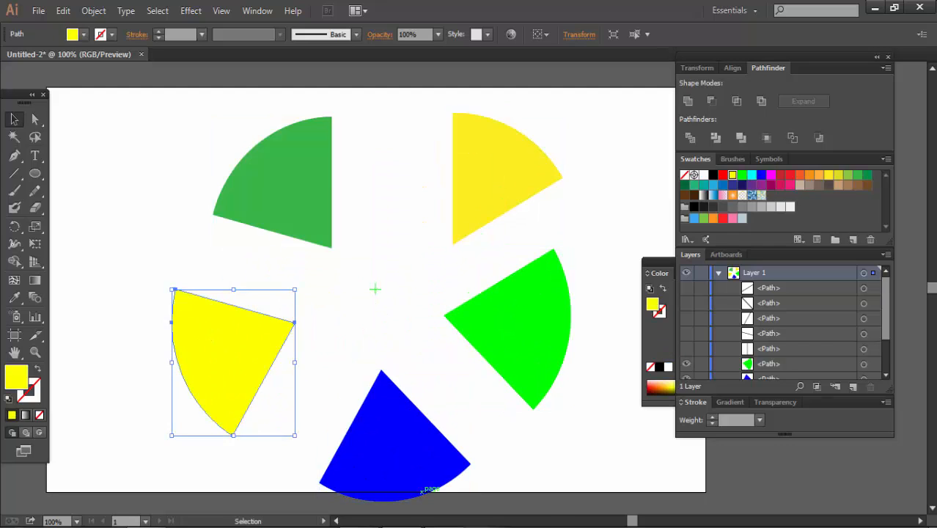
- Undo all the segment moves to reassemble the circle
key("ctrl+z")
key("ctrl+z")
key("ctrl+z")
key("ctrl+z")
key("ctrl+z")
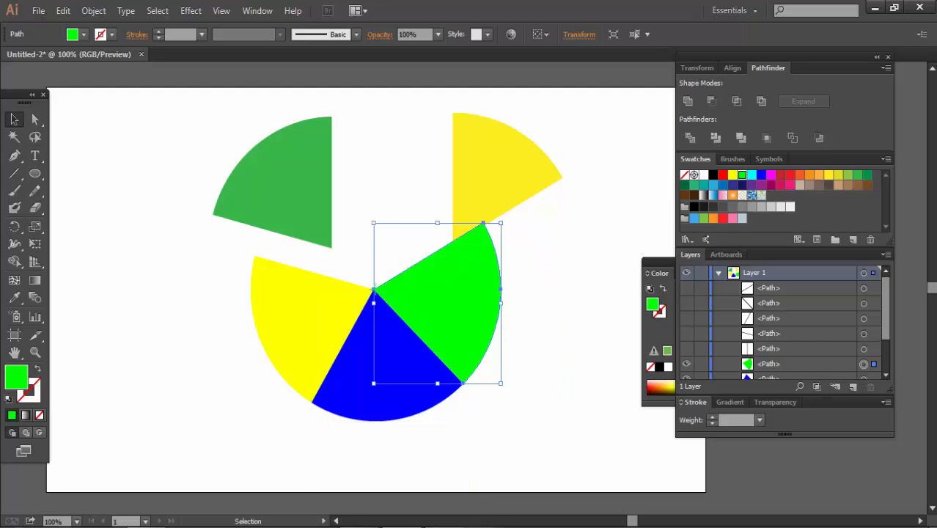
key("ctrl+z")
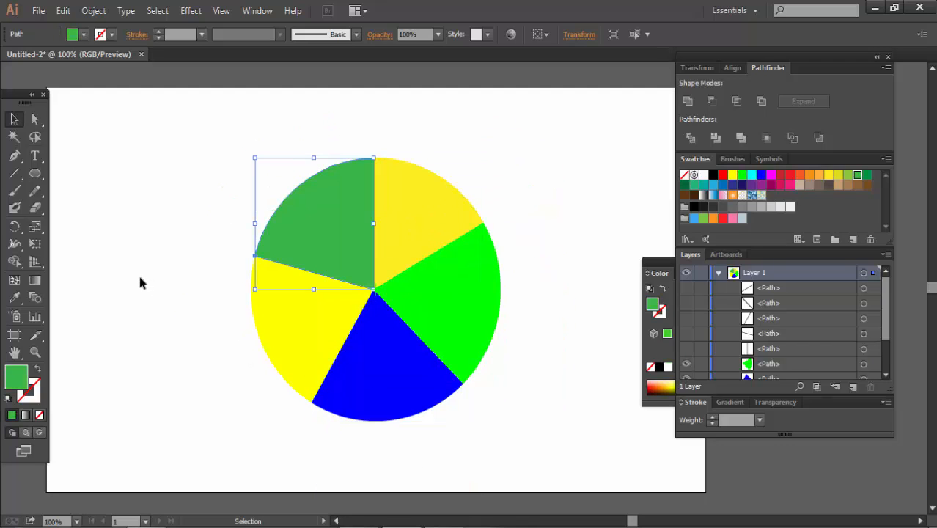
- Expand and reposition the color settings, show the gradient settings, and fill the upper-left segment with the white-to-black linear gradient
left_click(659, 272)
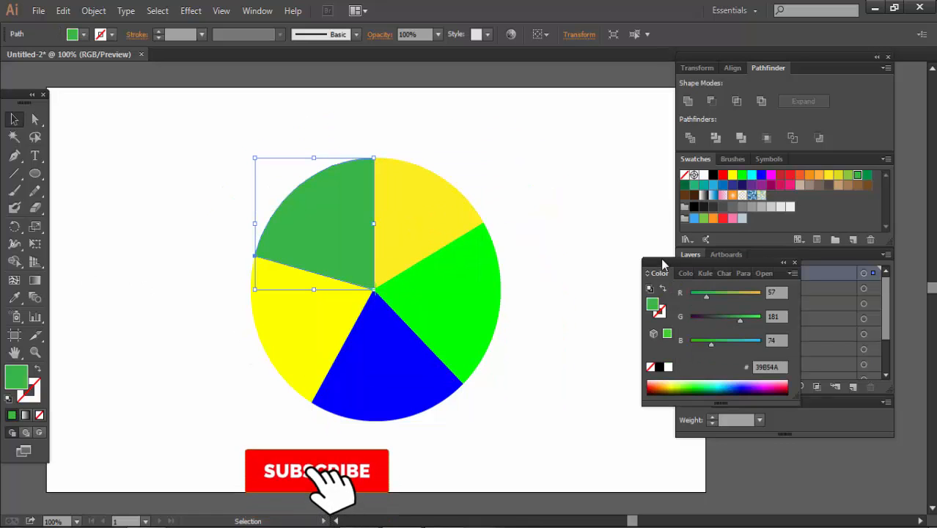
mouse_move(662, 264)
left_mouse_down()
mouse_move(662, 205)
mouse_move(583, 293)
mouse_move(717, 174)
mouse_move(600, 195)
mouse_move(579, 244)
mouse_move(492, 338)
mouse_move(513, 359)
left_mouse_up()
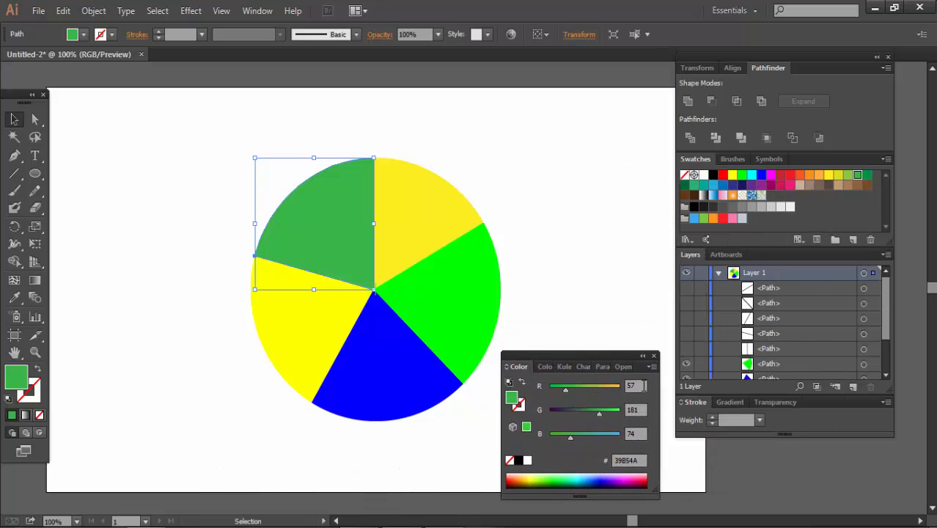
left_click(730, 402)
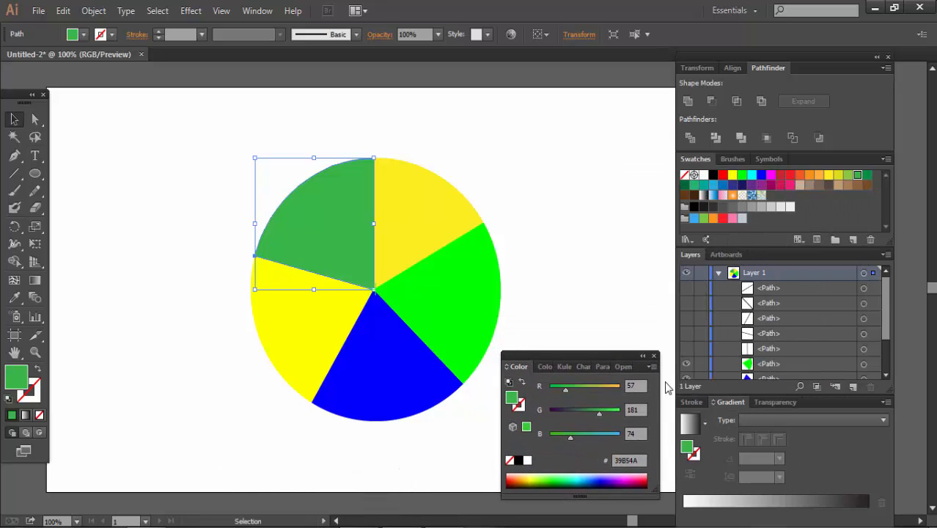
left_click(703, 195)
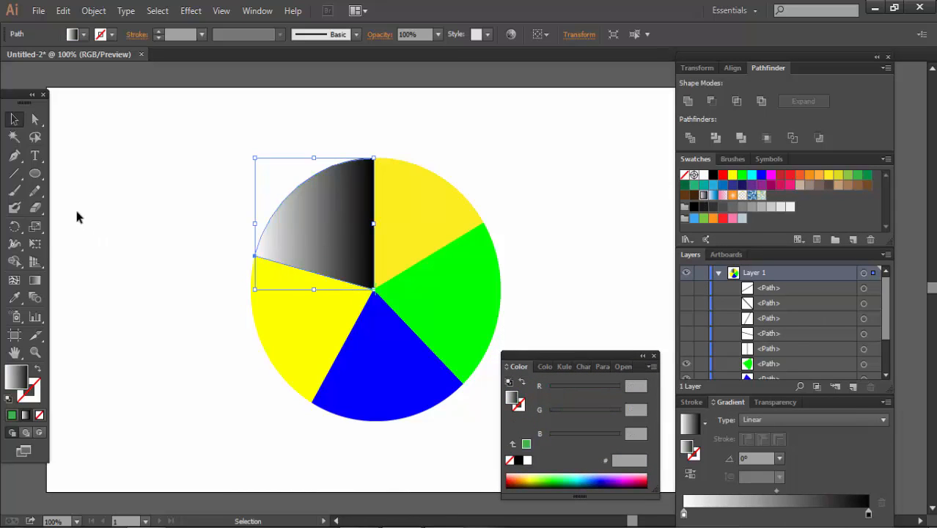
- Redirect the upper-left segment's gradient with the Gradient tool from its outer edge to the circle's center, at about -50.9°
left_click(35, 280)
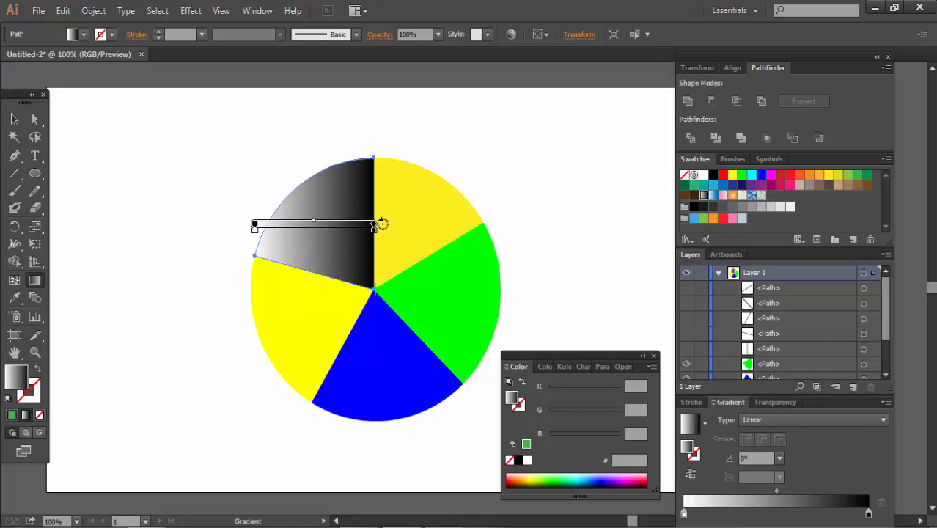
mouse_move(382, 223)
left_mouse_down()
mouse_move(382, 269)
mouse_move(396, 297)
left_mouse_up()
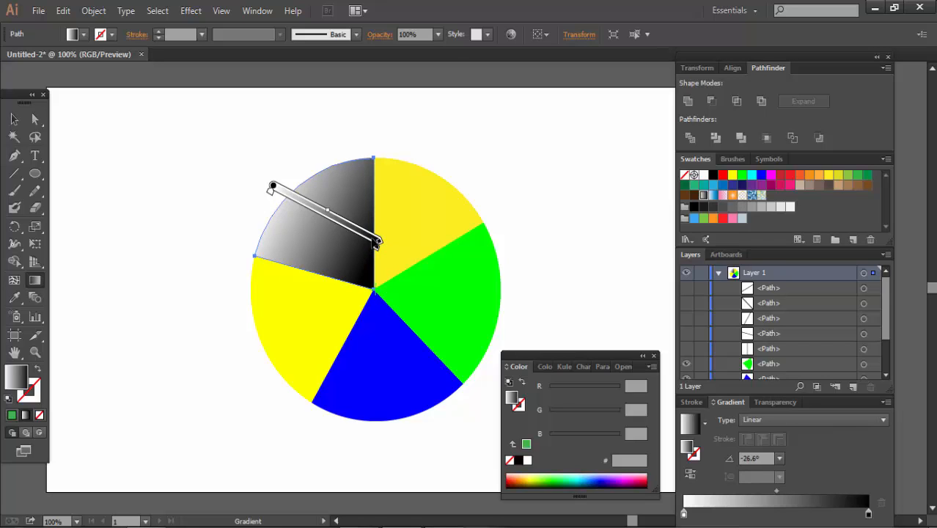
left_click_drag(371, 237, 369, 286)
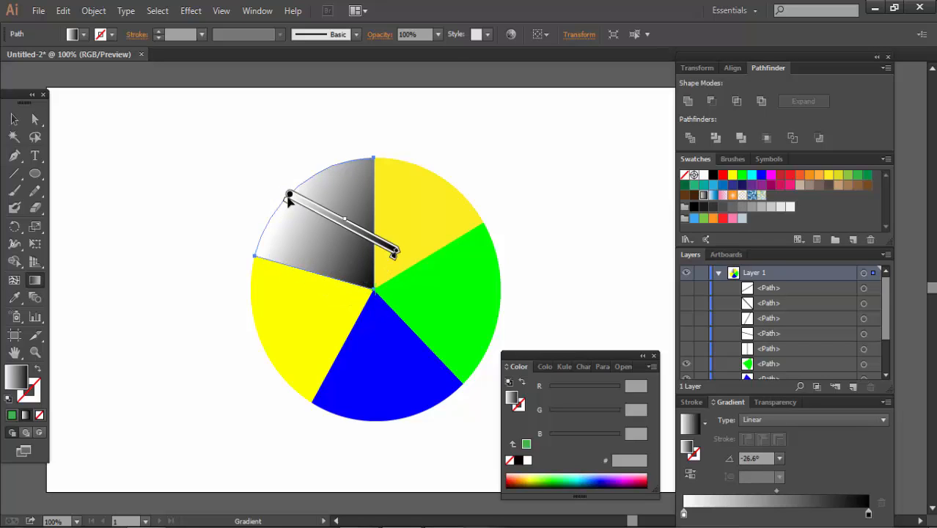
left_click_drag(276, 228, 269, 236)
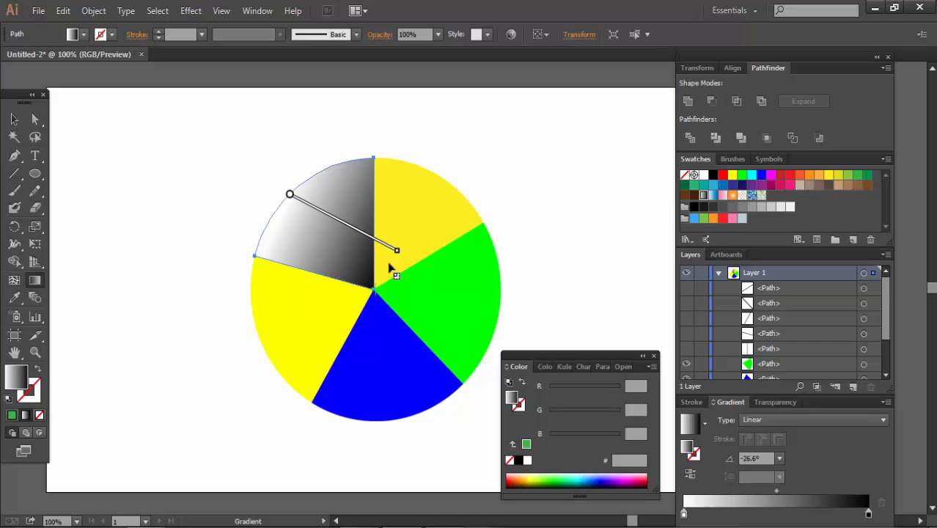
mouse_move(395, 257)
left_mouse_down()
mouse_move(360, 233)
mouse_move(337, 252)
mouse_move(353, 283)
mouse_move(367, 277)
mouse_move(414, 326)
left_mouse_up()
mouse_move(352, 250)
left_mouse_down()
mouse_move(361, 273)
mouse_move(386, 278)
mouse_move(375, 290)
left_mouse_up()
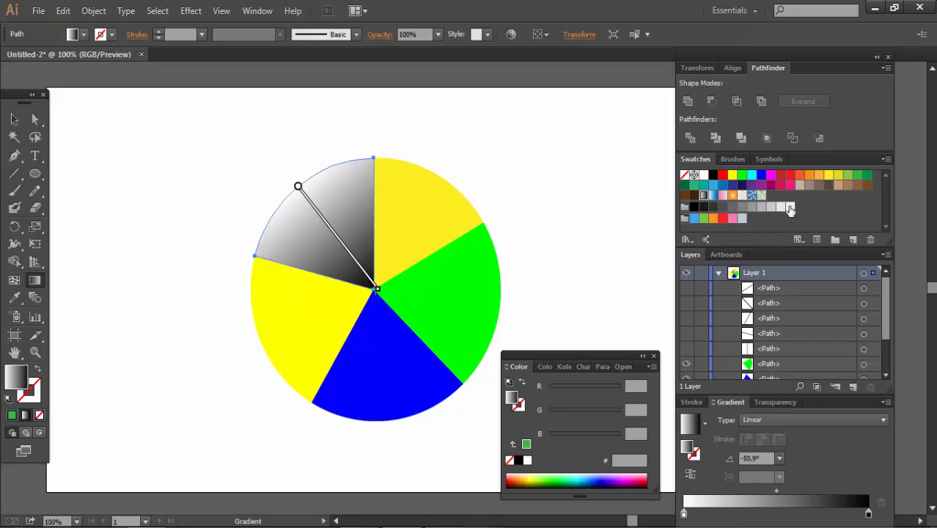
- Set the gradient's end color to light gray F2F2F2 and its start color to green 39B54A, and return to the Selection tool
left_click_drag(789, 208, 867, 515)
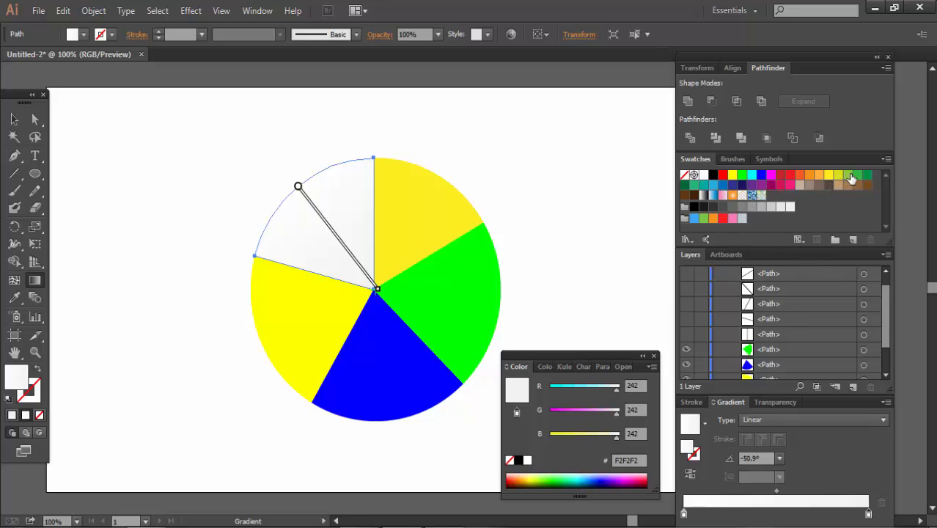
left_click_drag(858, 179, 685, 516)
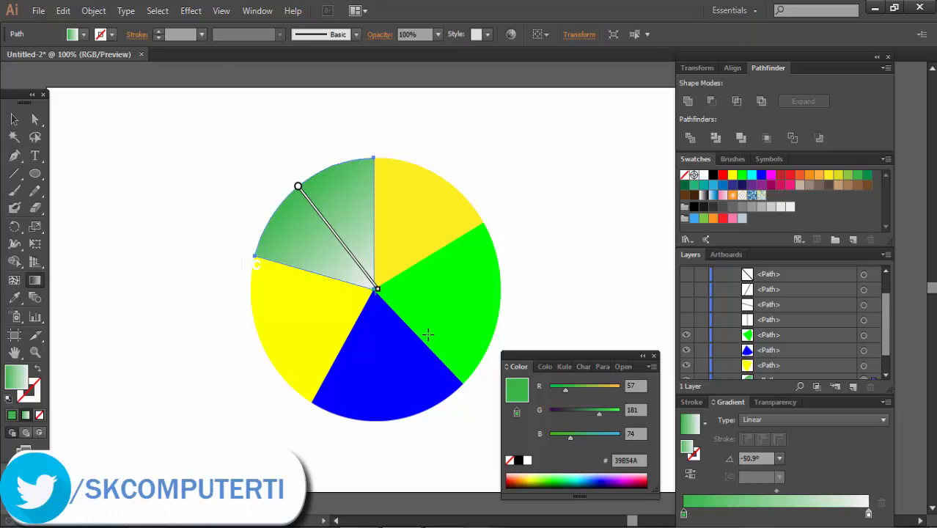
key("v")
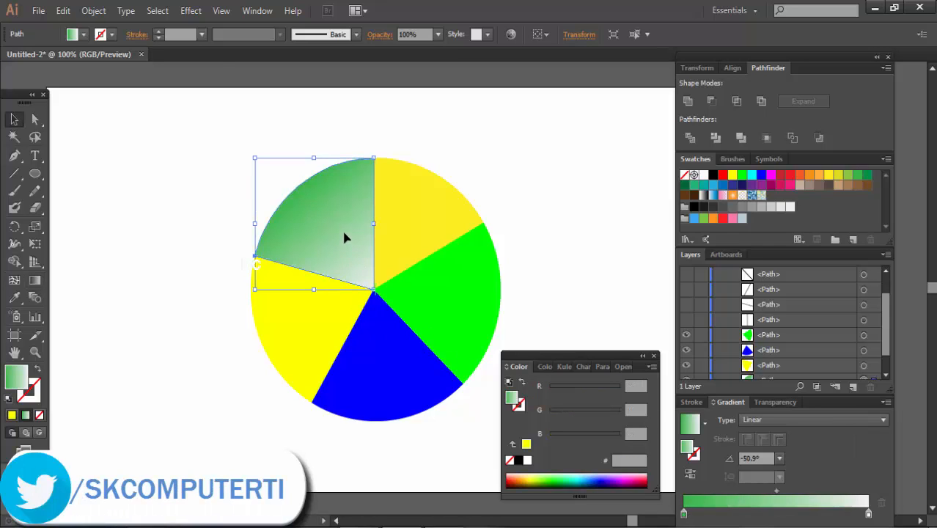
- Fill the lower-left segment with a horizontal linear gradient starting in yellow FCEE21 and ending in light gray
left_click(298, 332)
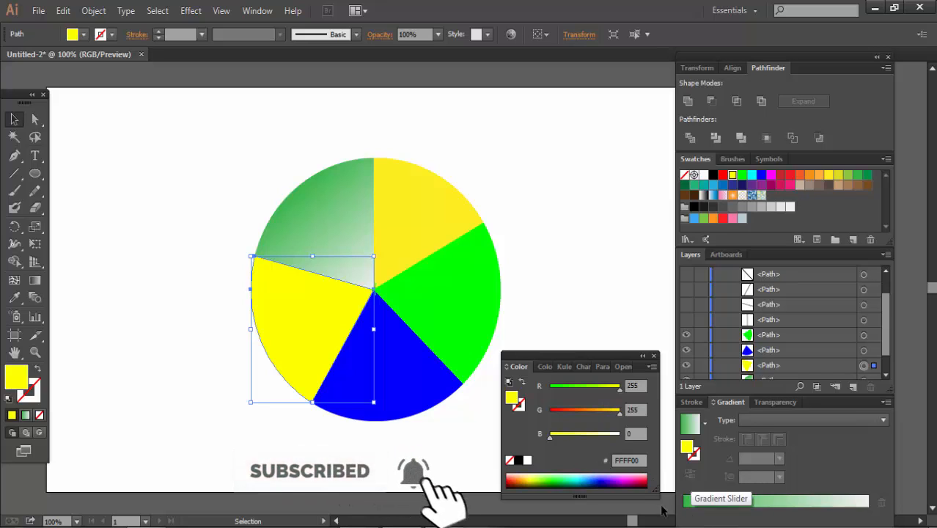
right_click(801, 384)
left_click(825, 500)
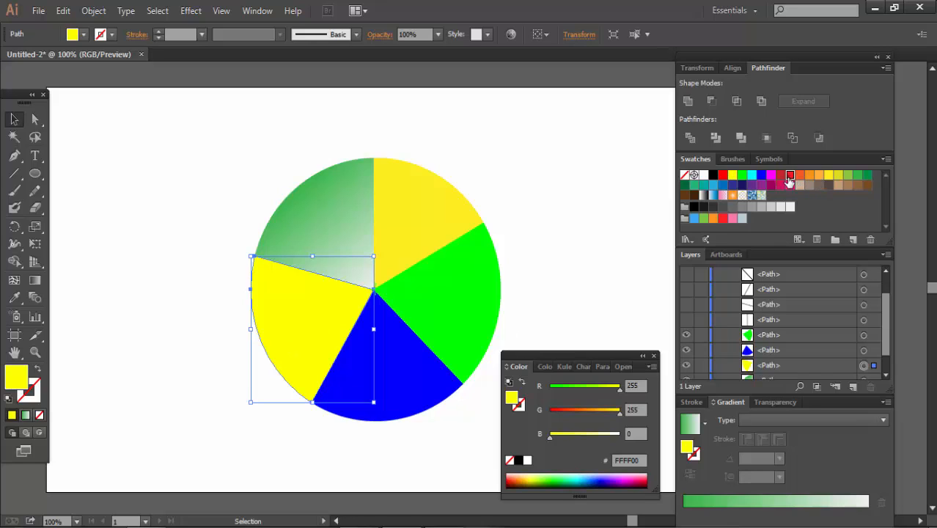
left_click(789, 176)
left_click(827, 178)
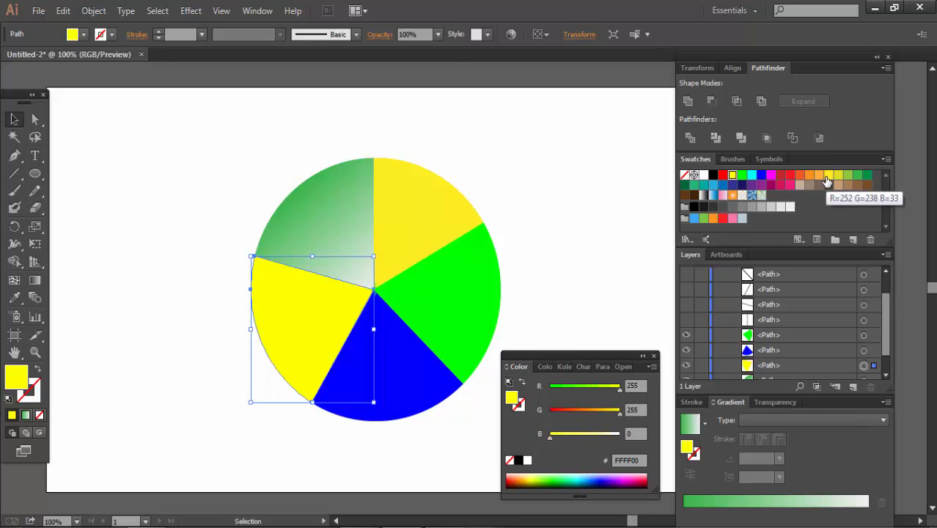
left_click_drag(829, 178, 686, 515)
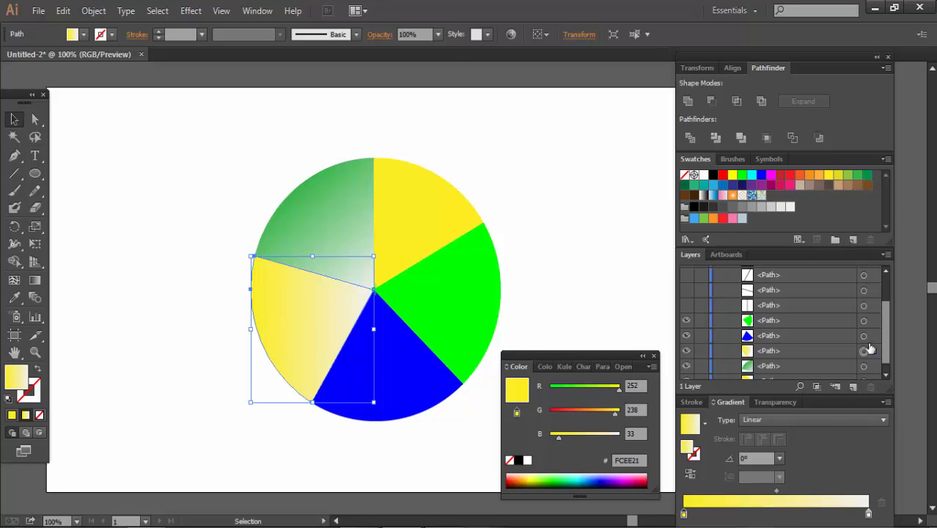
- Give the bottom segment a linear gradient starting in blue 0000FF and direct it from the circle's center downward at about -85.6°
left_click(404, 378)
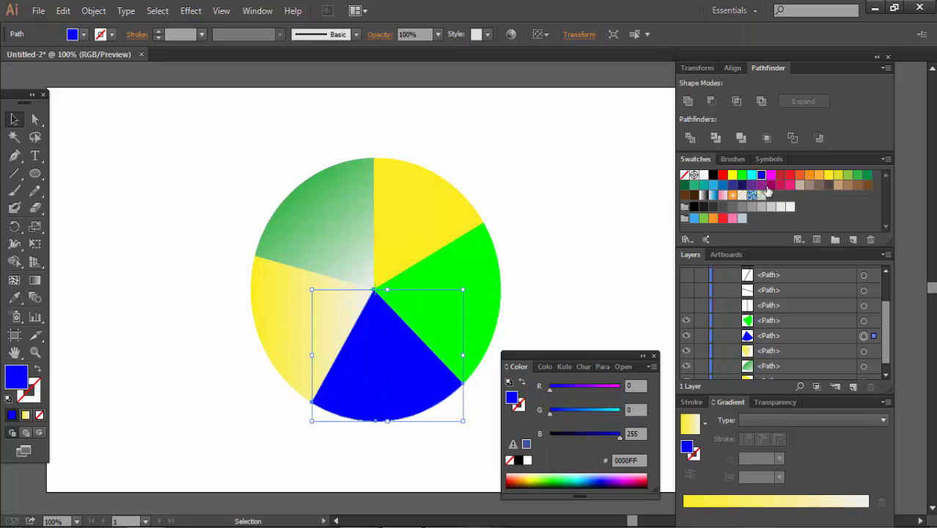
left_click_drag(764, 176, 687, 515)
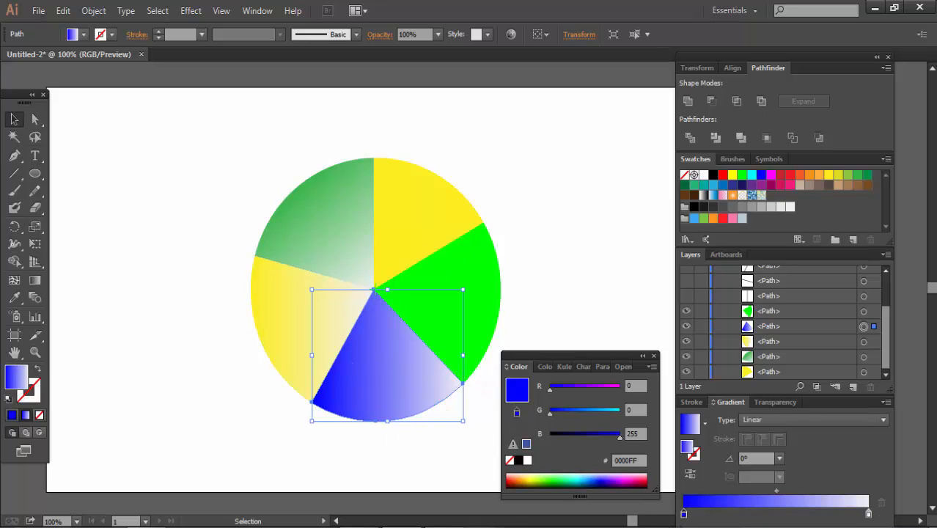
left_click(35, 280)
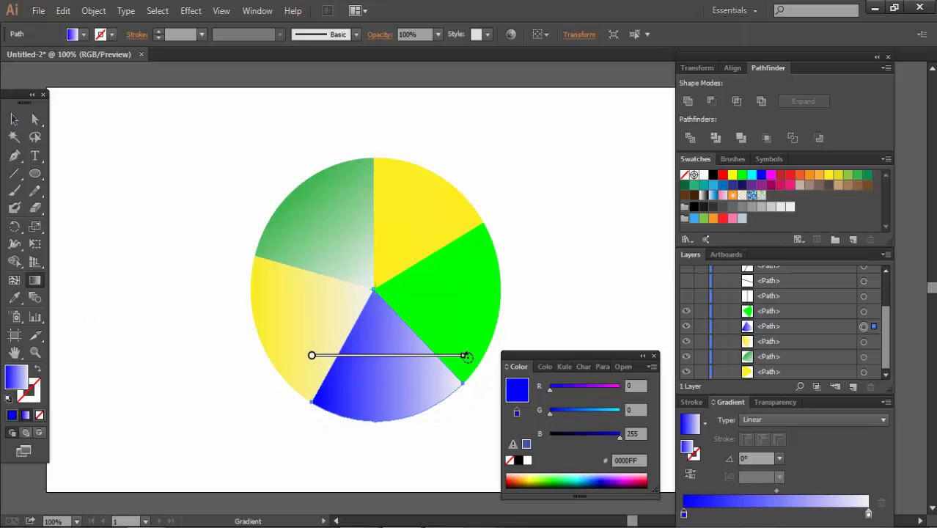
mouse_move(467, 357)
left_mouse_down()
mouse_move(430, 249)
mouse_move(394, 212)
mouse_move(358, 289)
mouse_move(405, 455)
mouse_move(419, 433)
left_mouse_up()
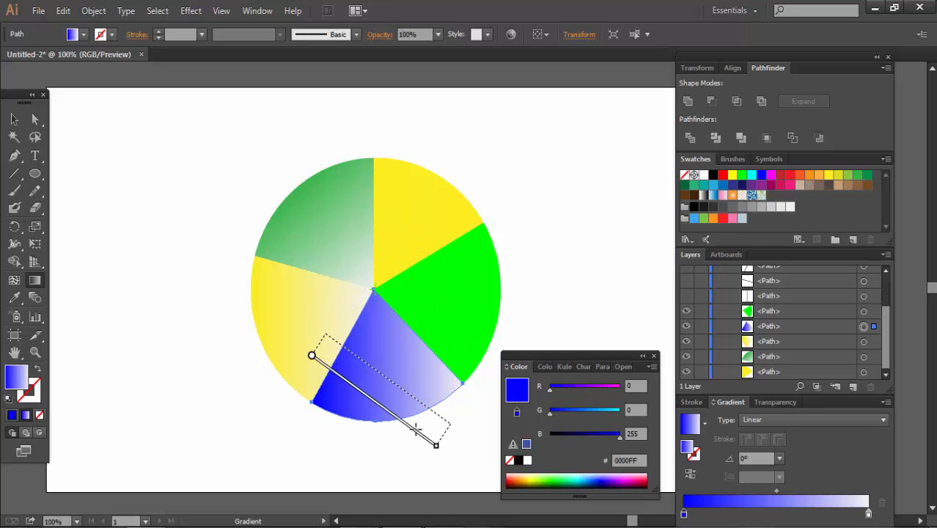
mouse_move(317, 362)
left_mouse_down()
mouse_move(380, 303)
mouse_move(375, 296)
mouse_move(341, 346)
left_mouse_up()
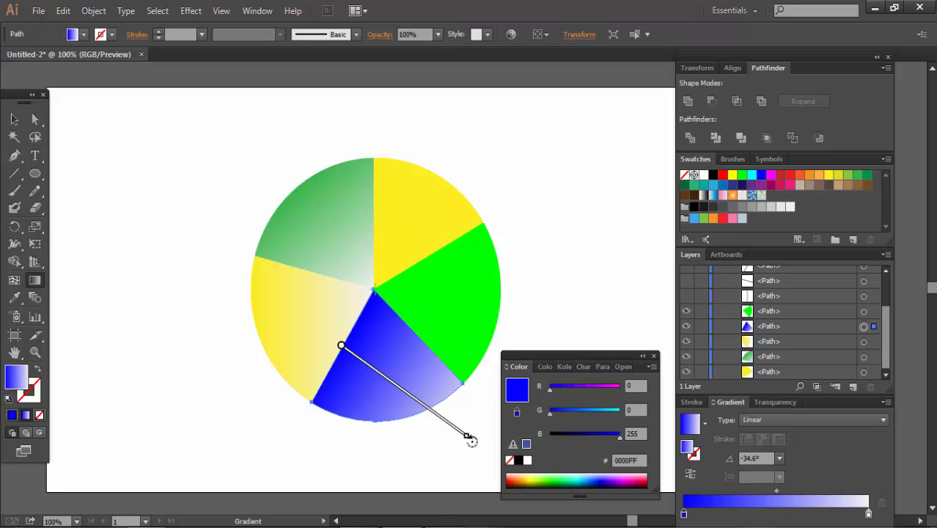
mouse_move(469, 438)
left_mouse_down()
mouse_move(443, 460)
mouse_move(323, 488)
left_mouse_up()
mouse_move(341, 345)
left_mouse_down()
mouse_move(392, 356)
mouse_move(376, 292)
mouse_move(400, 300)
left_mouse_up()
left_click_drag(380, 460, 400, 465)
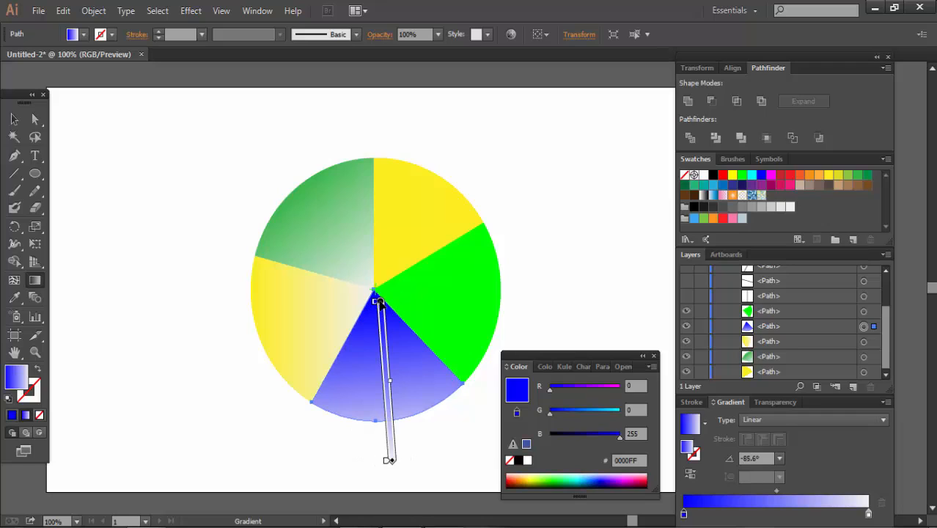
left_click_drag(379, 300, 380, 293)
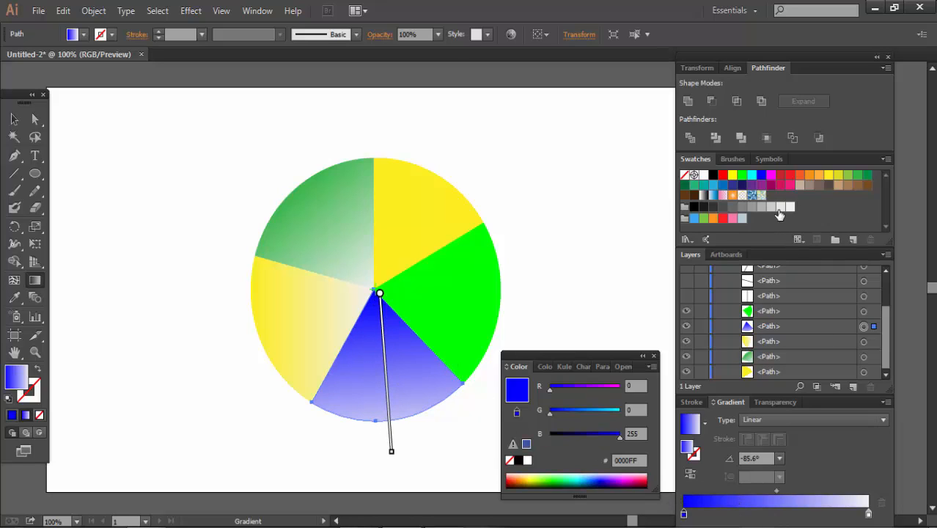
- Set the bottom segment's gradient start to light gray F2F2F2 and its end to blue 0000FF, and return to the Selection tool
left_click_drag(788, 210, 684, 513)
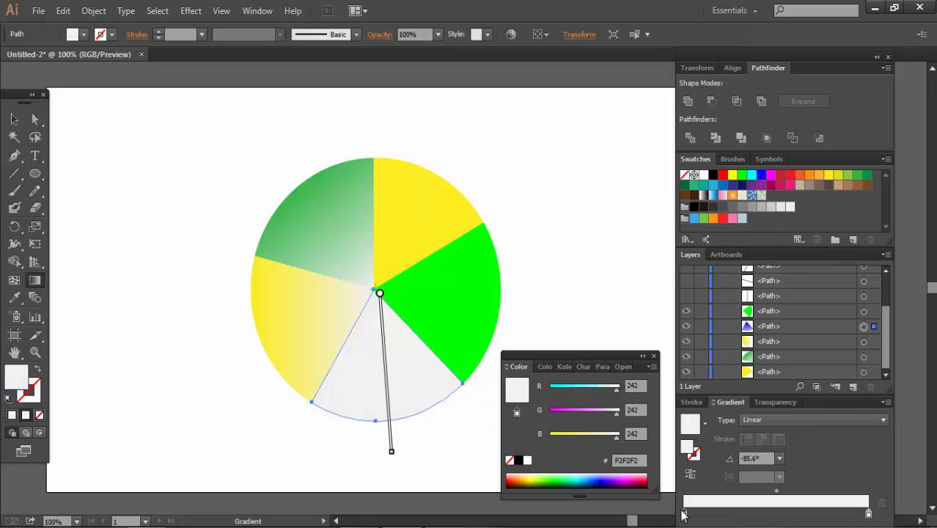
left_click_drag(761, 174, 869, 516)
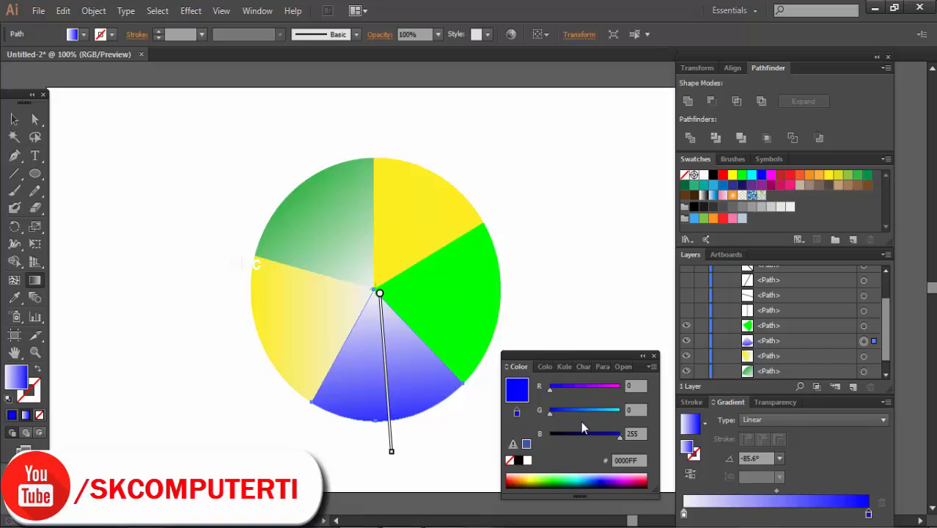
left_click(14, 119)
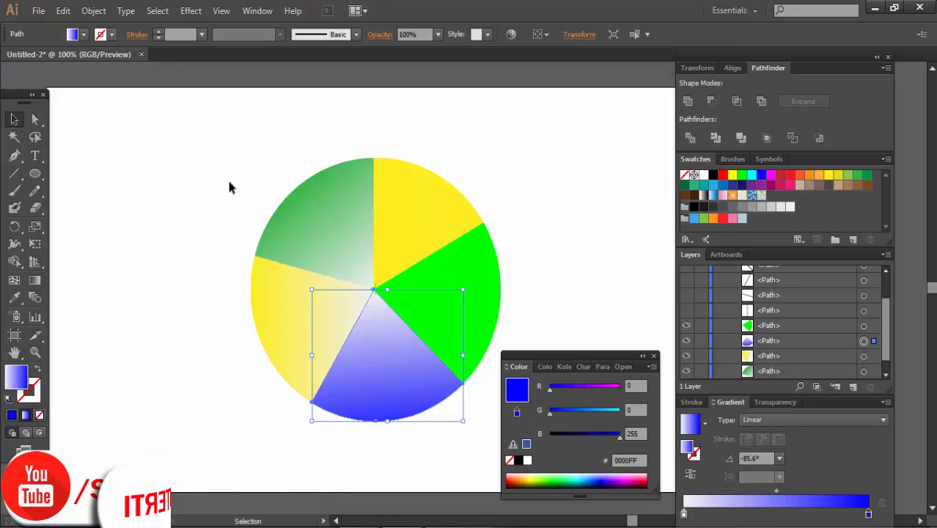
left_click(227, 177)
- Replace the gradients with solid swatch colors: dark red for the bottom segment, light green 8CC63F for the lower-left, and medium green for the upper-left
left_click(390, 362)
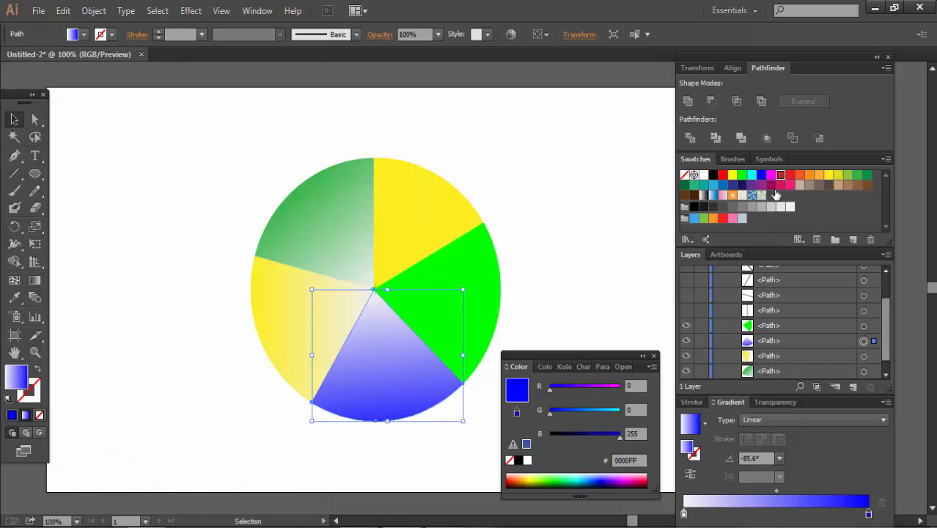
left_click(780, 175)
left_click(314, 329)
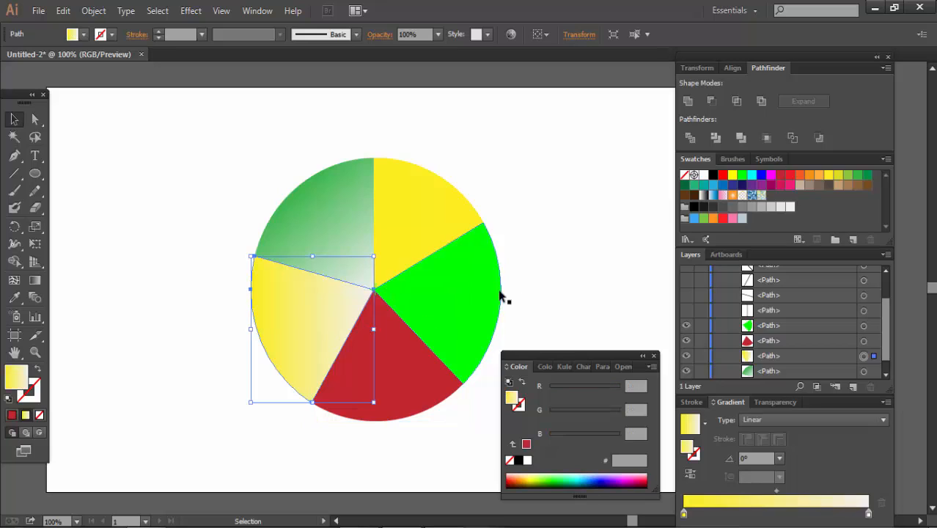
left_click(847, 174)
left_click(366, 225)
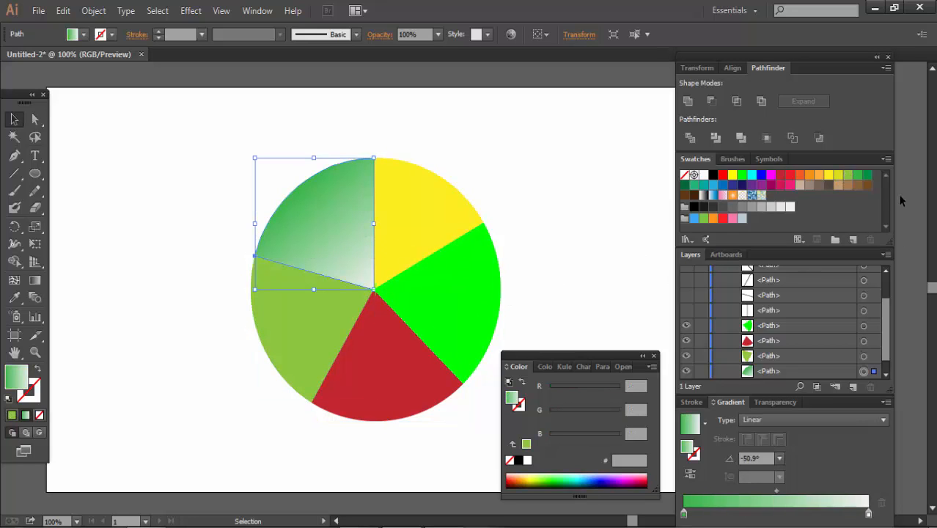
left_click(856, 174)
- Recolor the lower-left segment with the dark blue swatch
left_click(420, 227)
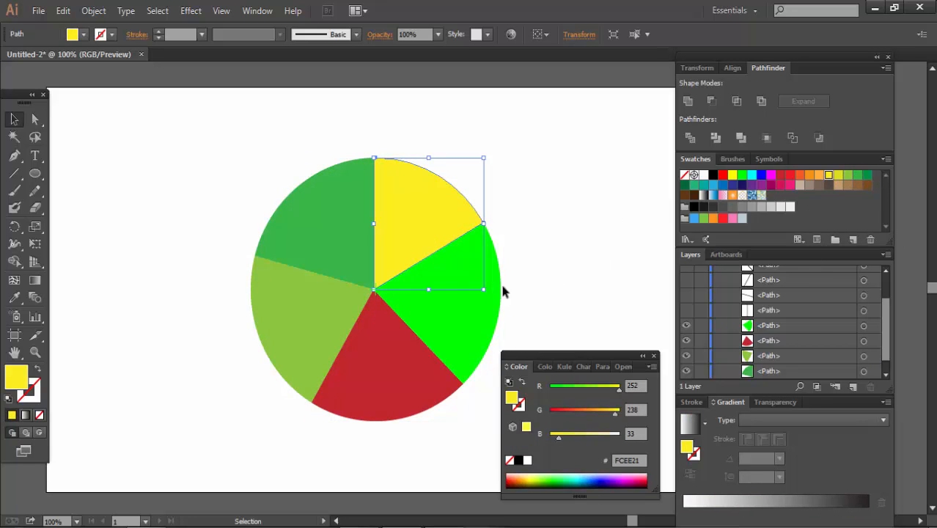
left_click(446, 313)
left_click(311, 326)
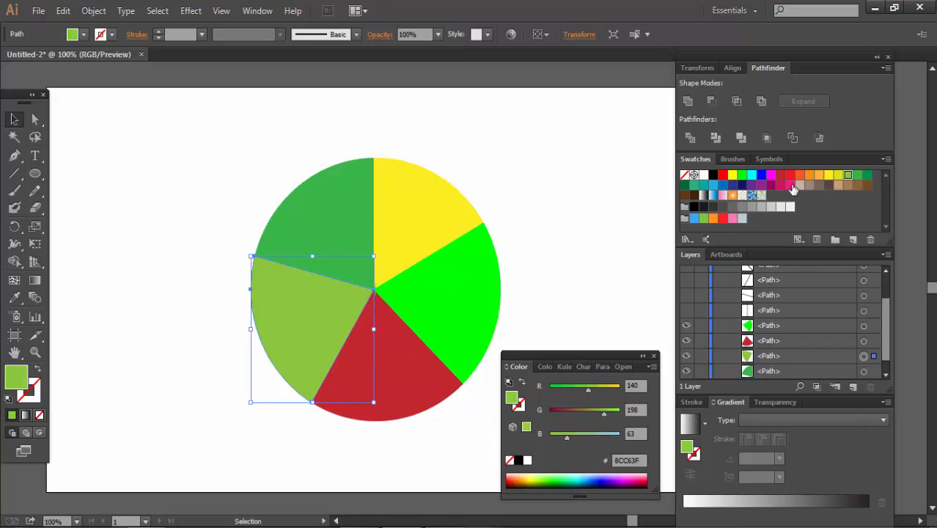
left_click(734, 185)
- Fill the right segment with yellow FCEE21 and the upper-right segment with magenta FF00FF, leaving nothing selected
left_click(456, 290)
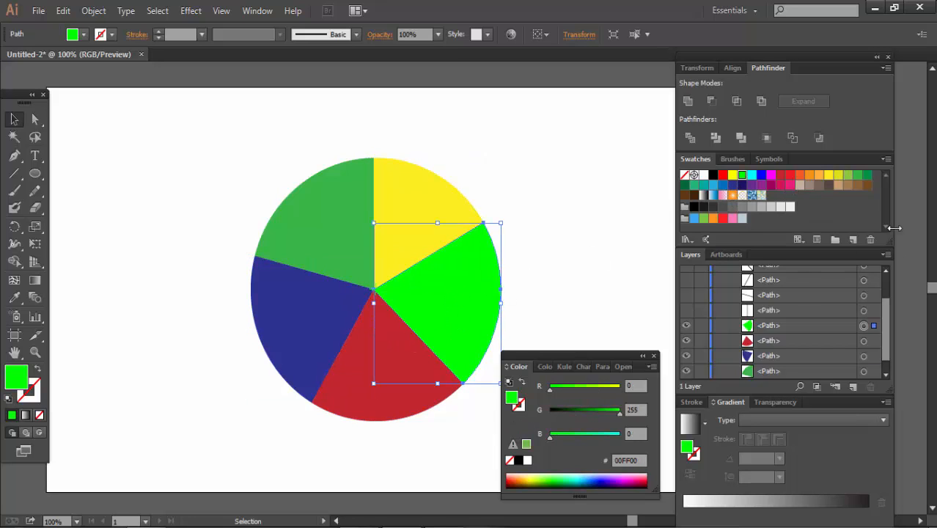
left_click(828, 175)
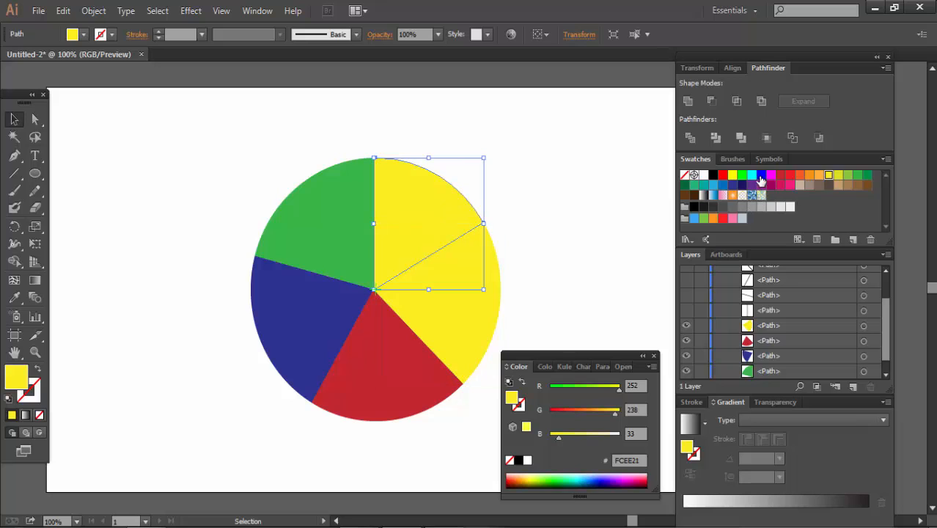
left_click(770, 175)
left_click(549, 195)
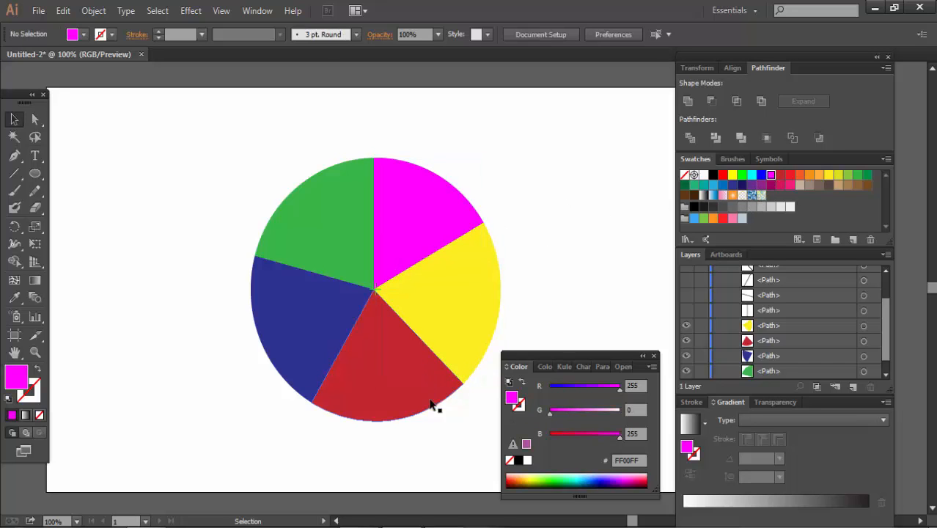
- Try pulling individual segments apart, reassemble the circle, and shift all of it up and to the left on the artboard
left_click_drag(416, 399, 343, 363)
left_click_drag(416, 306, 466, 390)
left_click_drag(331, 327, 222, 288)
left_click_drag(309, 326, 420, 332)
left_click_drag(335, 309, 311, 310)
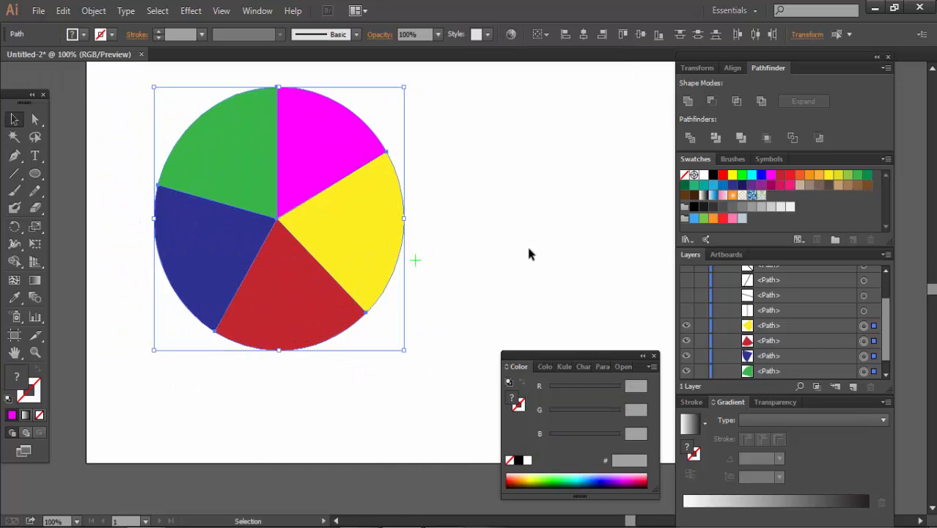
left_click(529, 253)
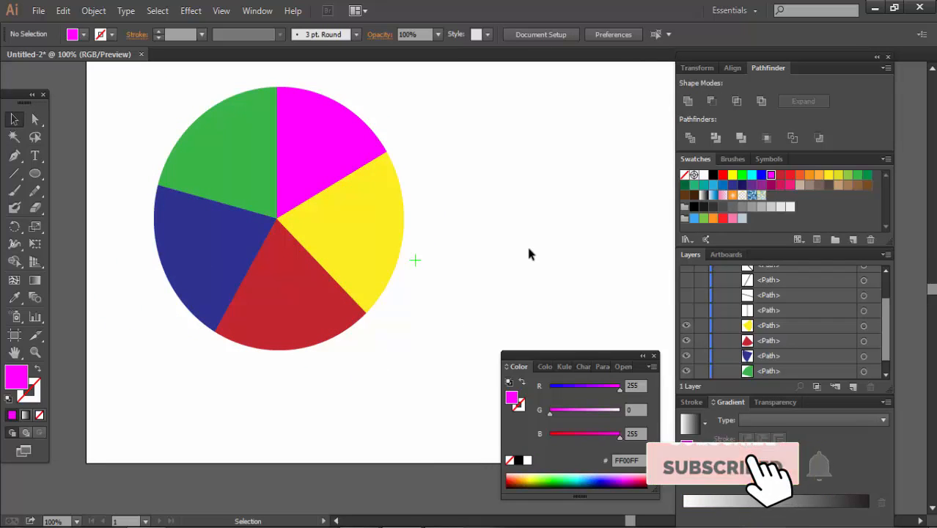